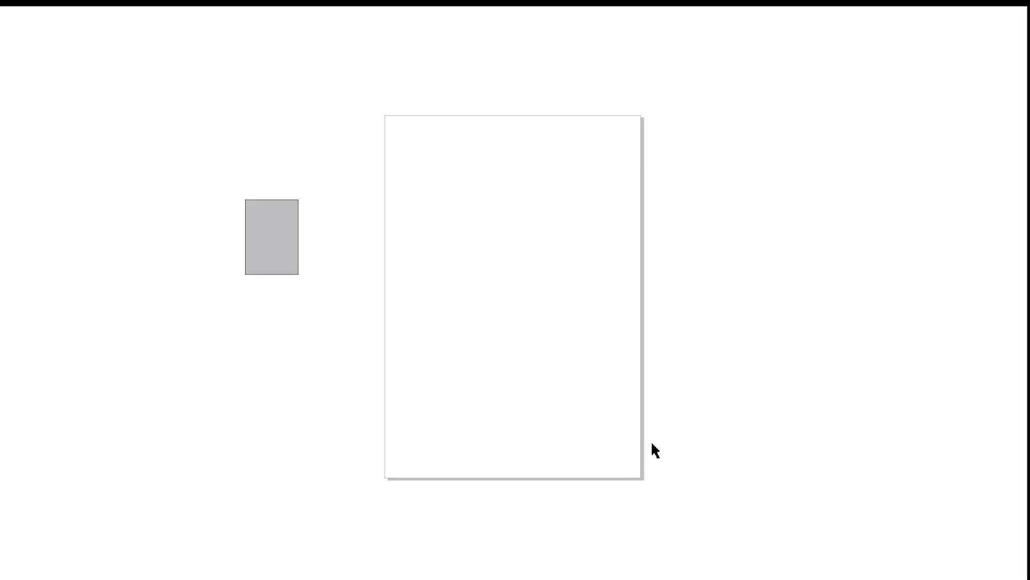
key("F9")
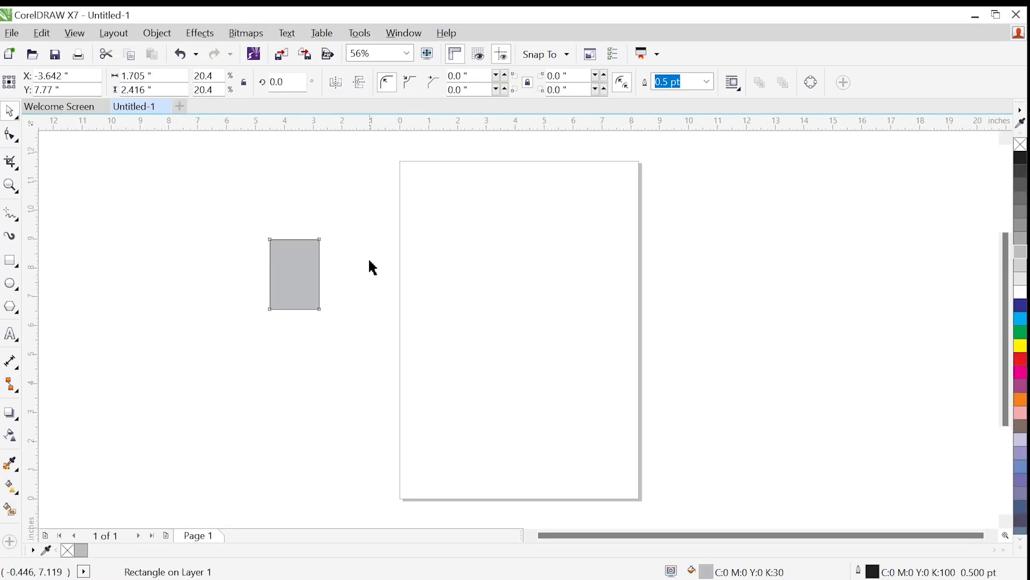
Leave the full-screen preview and delete the grey rectangle beside the page
left_click(352, 244)
left_click(314, 268)
left_click(381, 200)
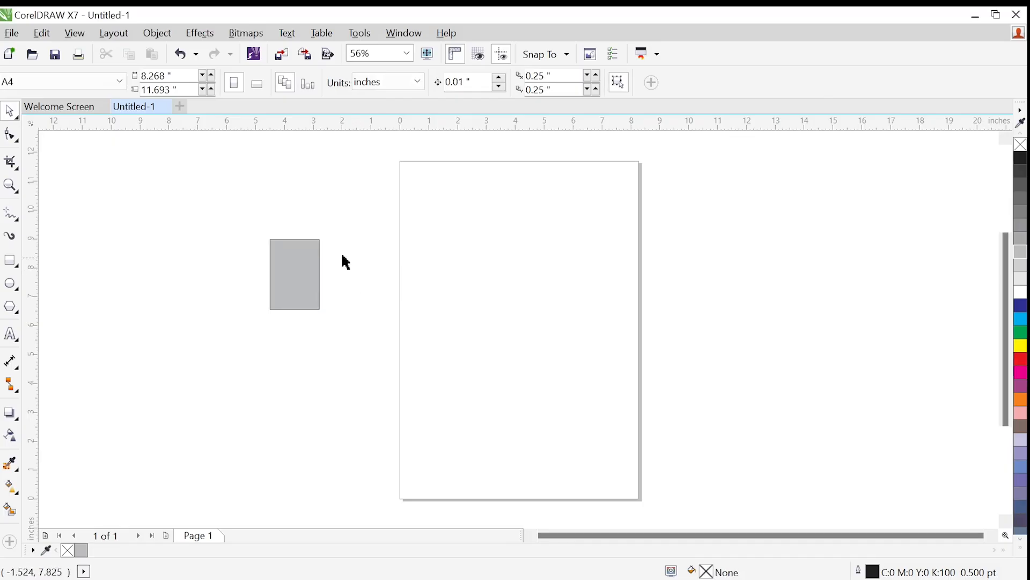
left_click(297, 248)
key("Delete")
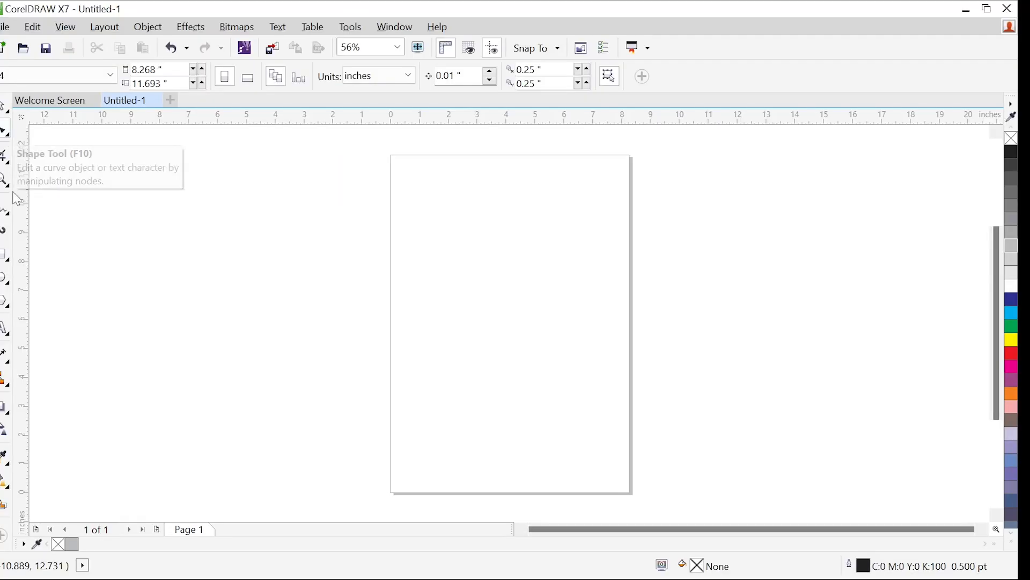
Create a page-sized rectangle and try blue, cyan and green fills before filling it with red
left_click(5, 255)
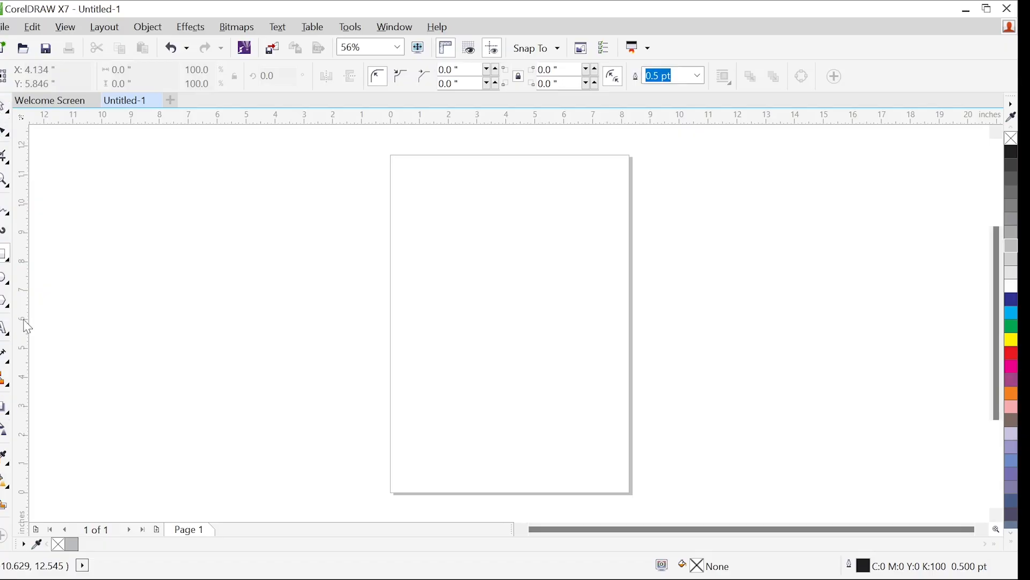
double_click(6, 258)
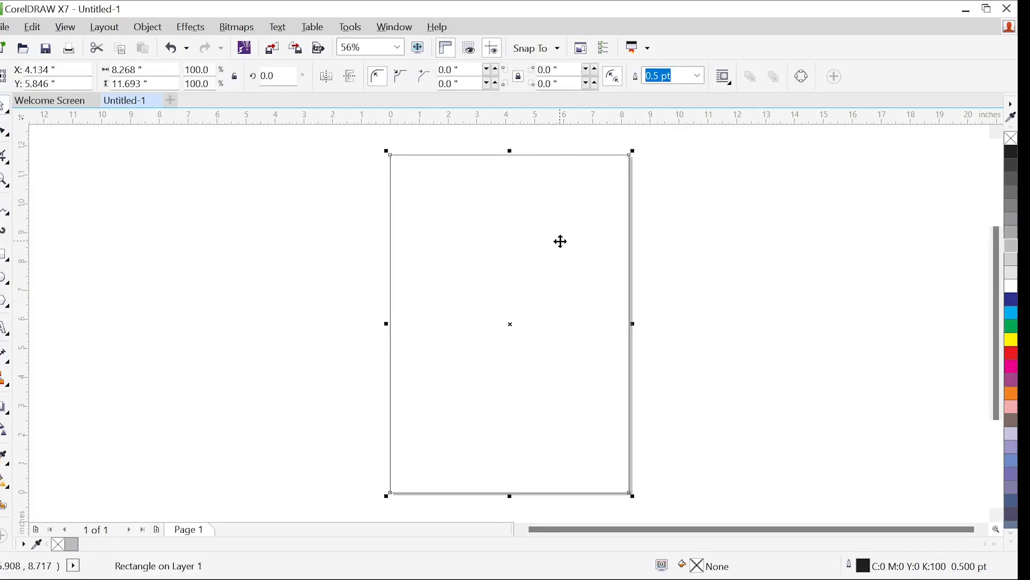
left_click(1014, 303)
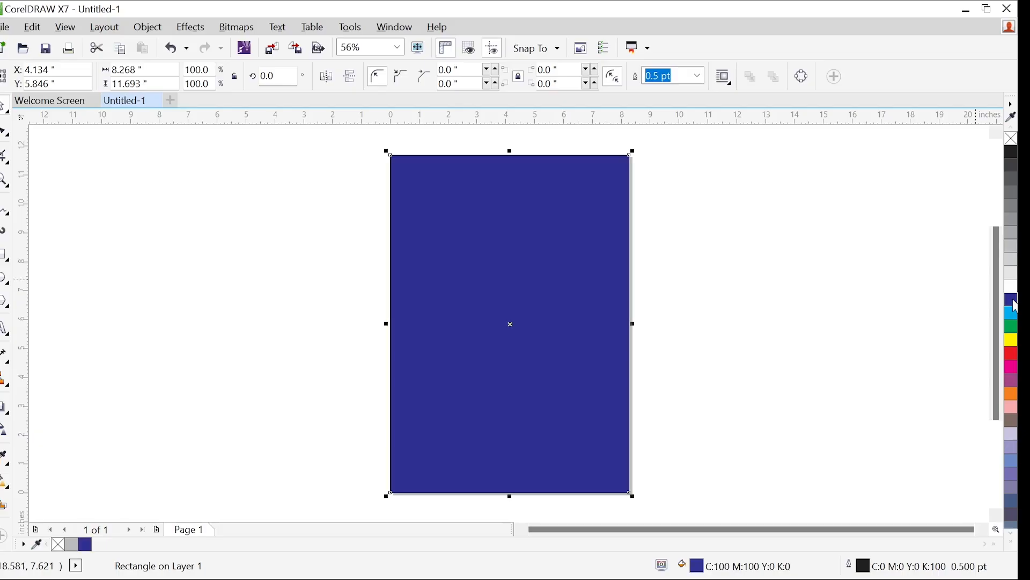
left_click(1013, 312)
left_click(1014, 326)
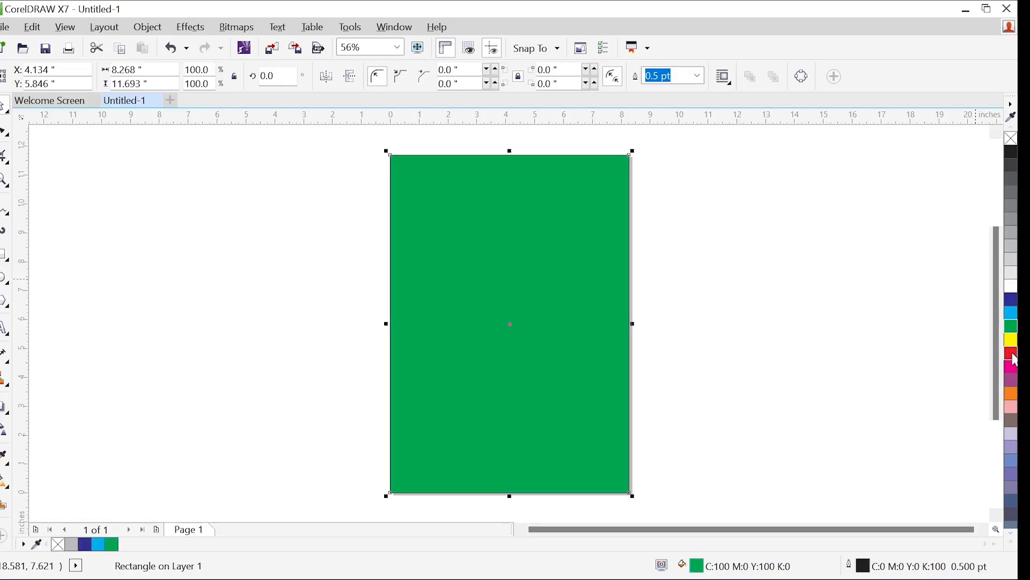
left_click(1013, 354)
Lower the red rectangle's upper edge to make it about 3.3 inches tall at the foot of the page
left_click_drag(510, 152, 530, 395)
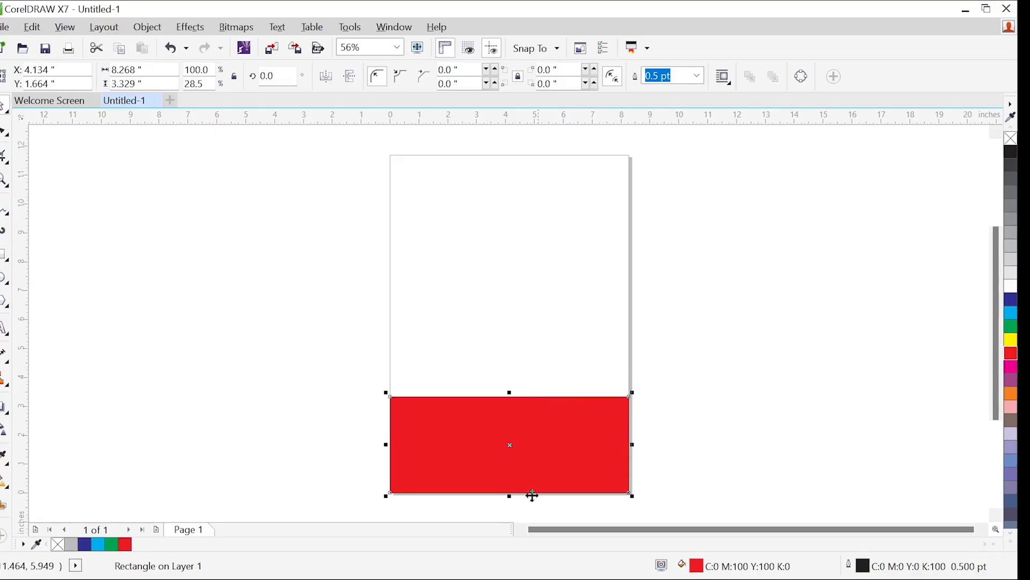
mouse_move(559, 578)
left_click(591, 568)
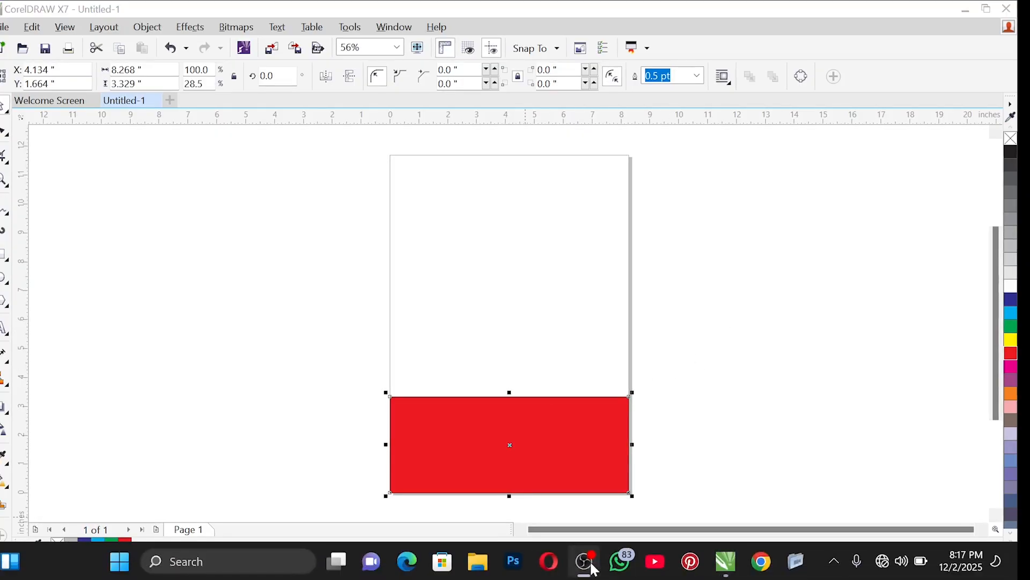
left_click(479, 375)
left_click(530, 423)
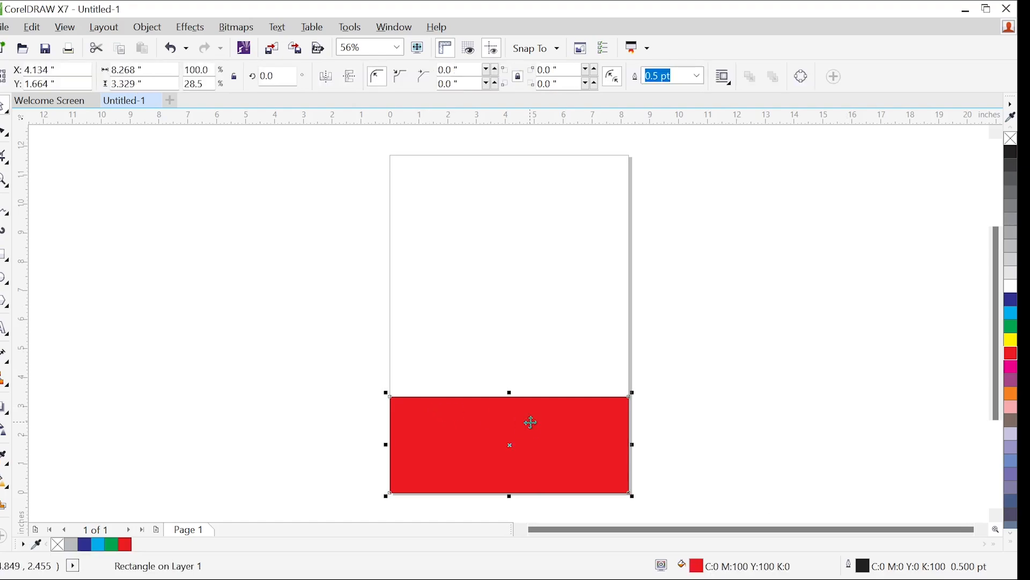
Convert the red rectangle to curves and undo the conversion
left_click(5, 133)
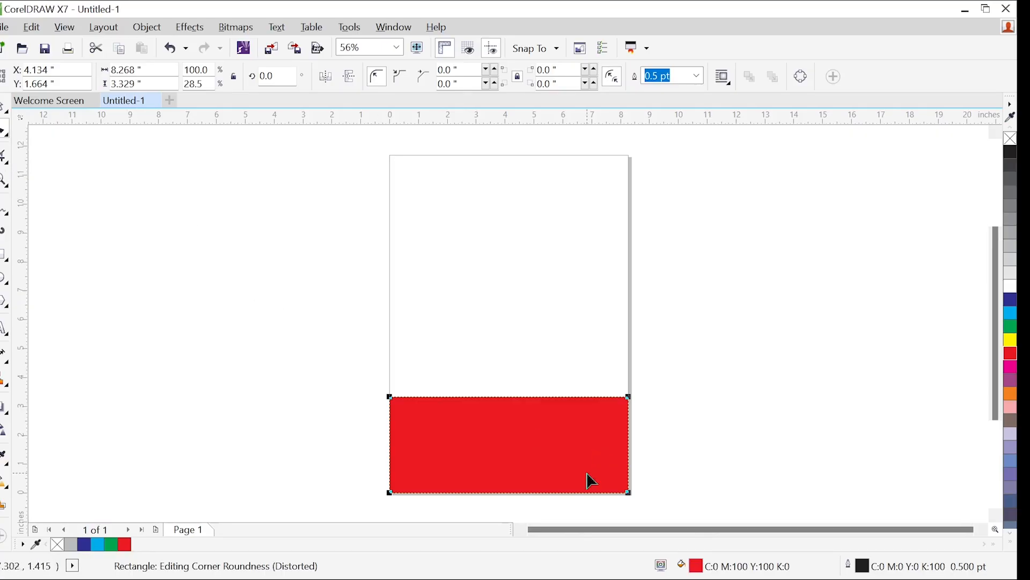
right_click(457, 397)
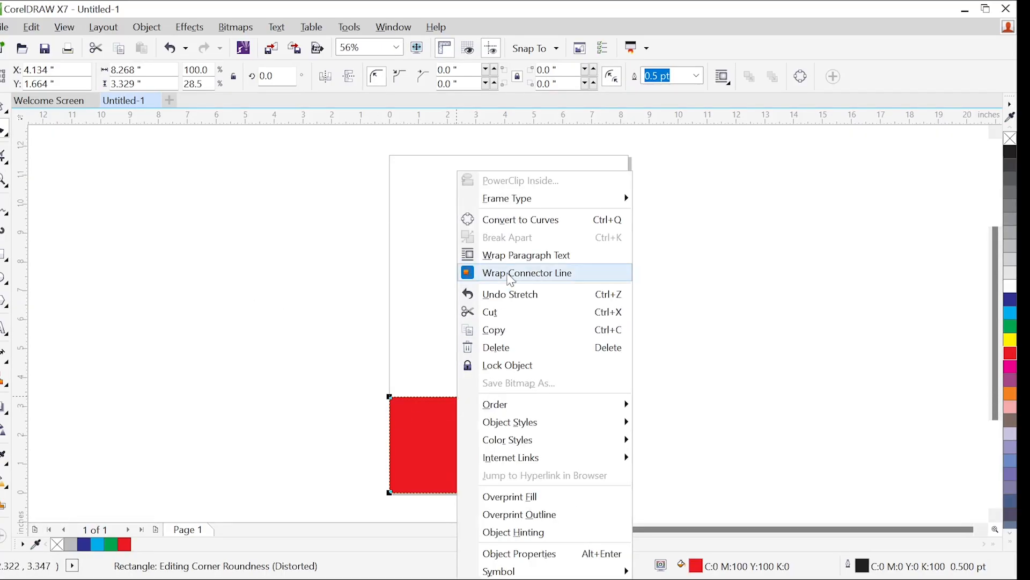
left_click(521, 220)
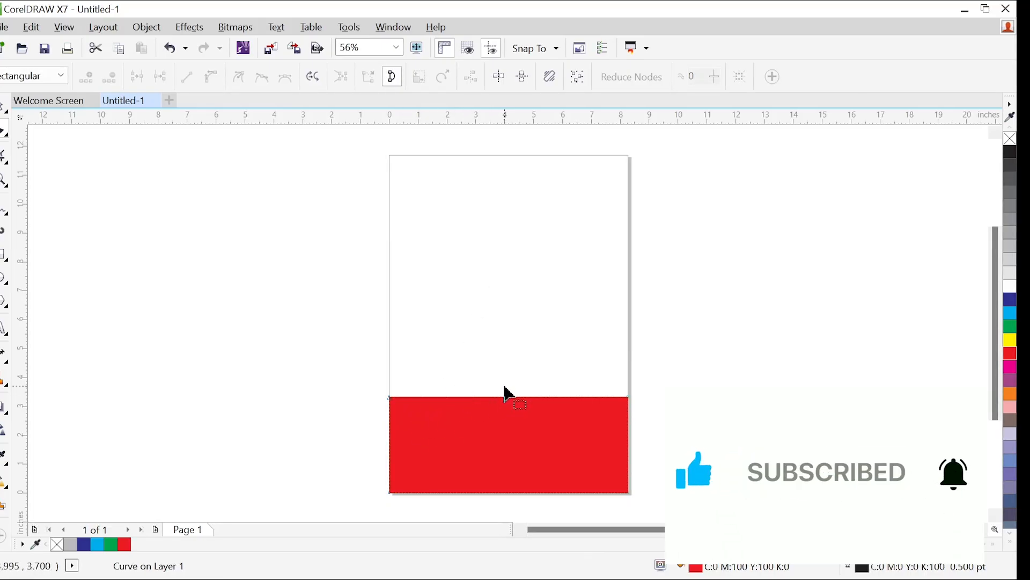
key("ctrl+z")
Round all four corners of the red rectangle together to about 1.06 and 1.66 inches, and undo both roundings
scroll(381, 398, "up", 12)
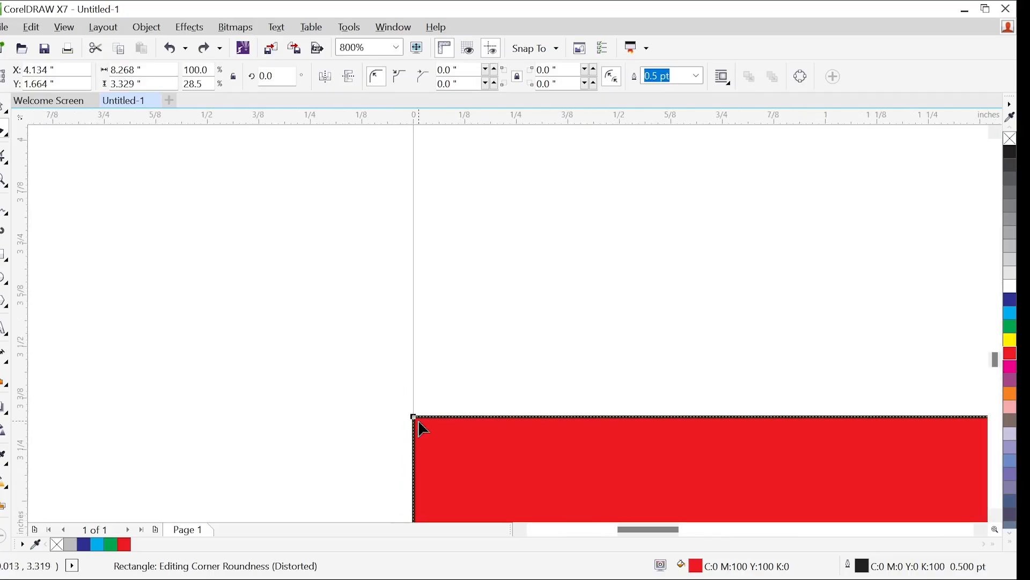
scroll(334, 331, "down", 9)
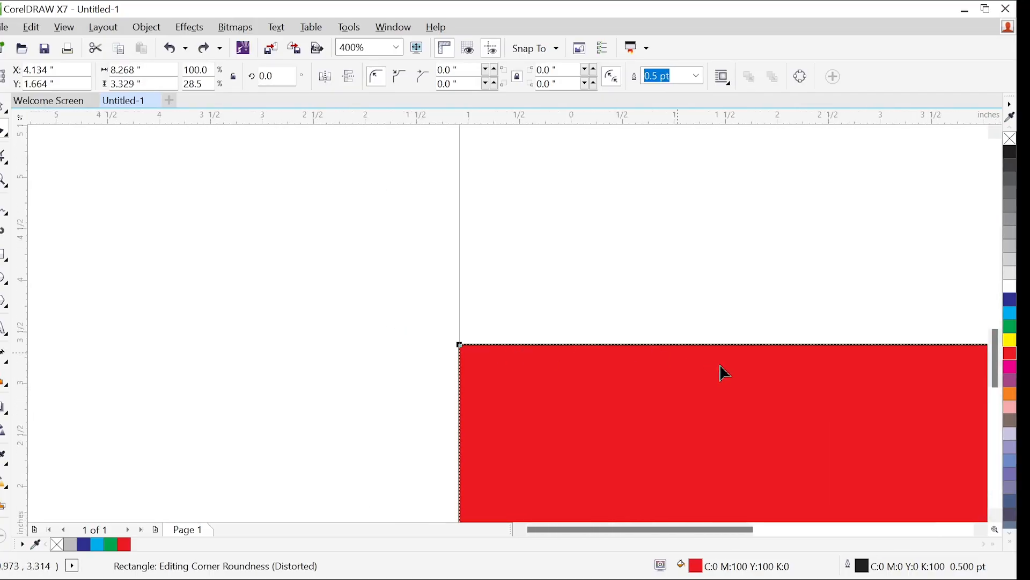
left_click_drag(691, 537, 736, 539)
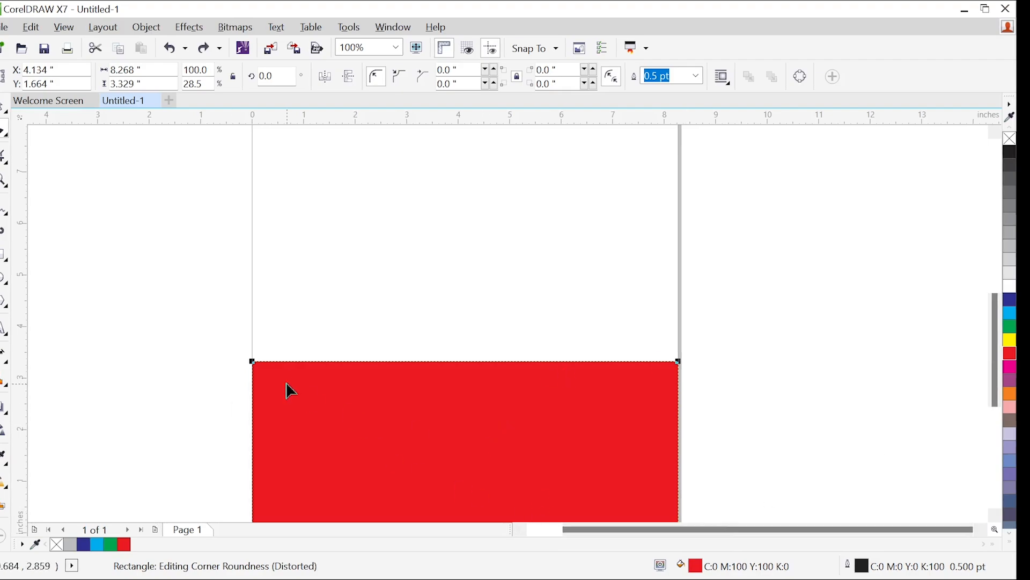
scroll(994, 343, "down", 2)
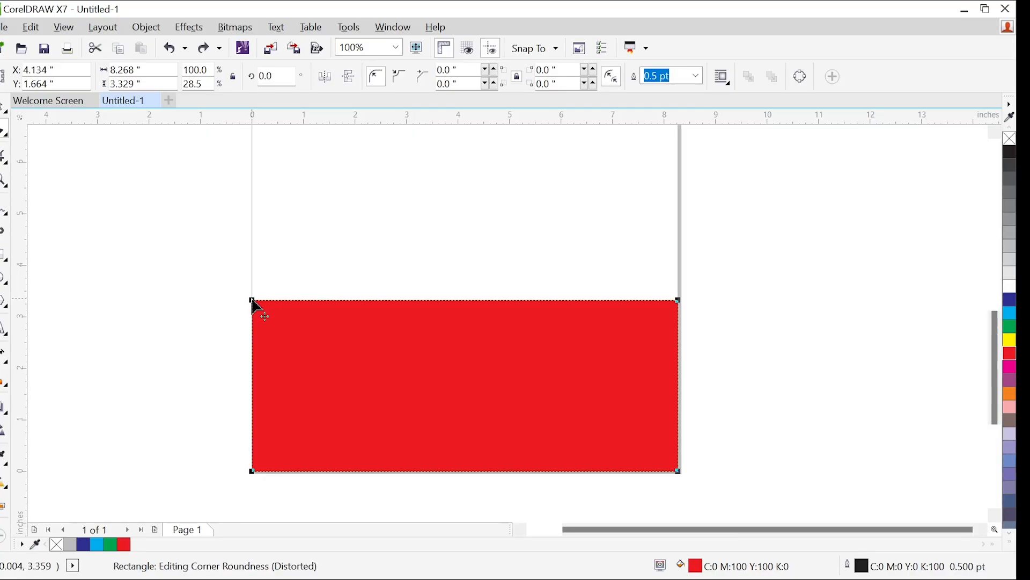
left_click_drag(253, 301, 313, 348)
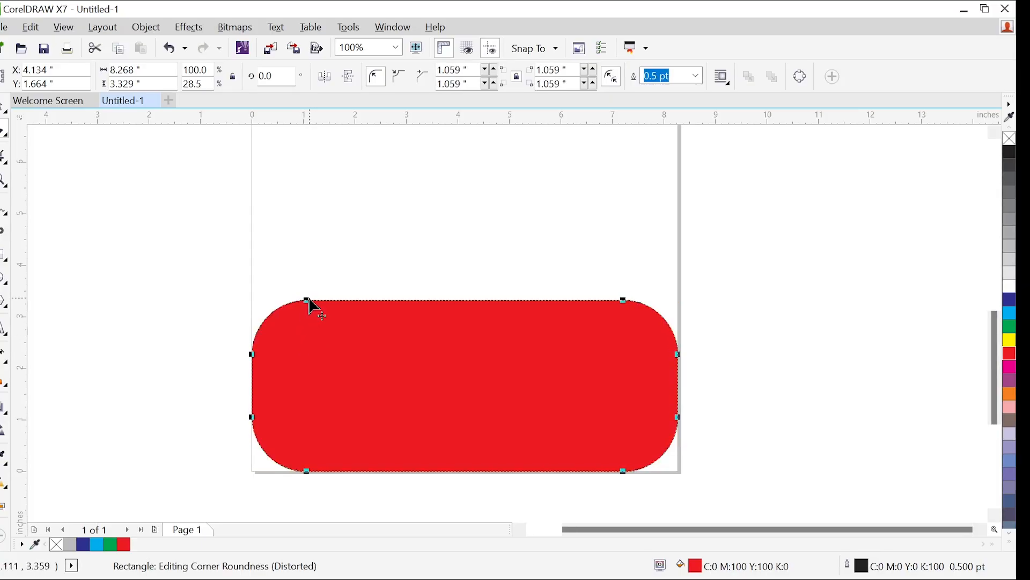
left_click_drag(308, 303, 481, 343)
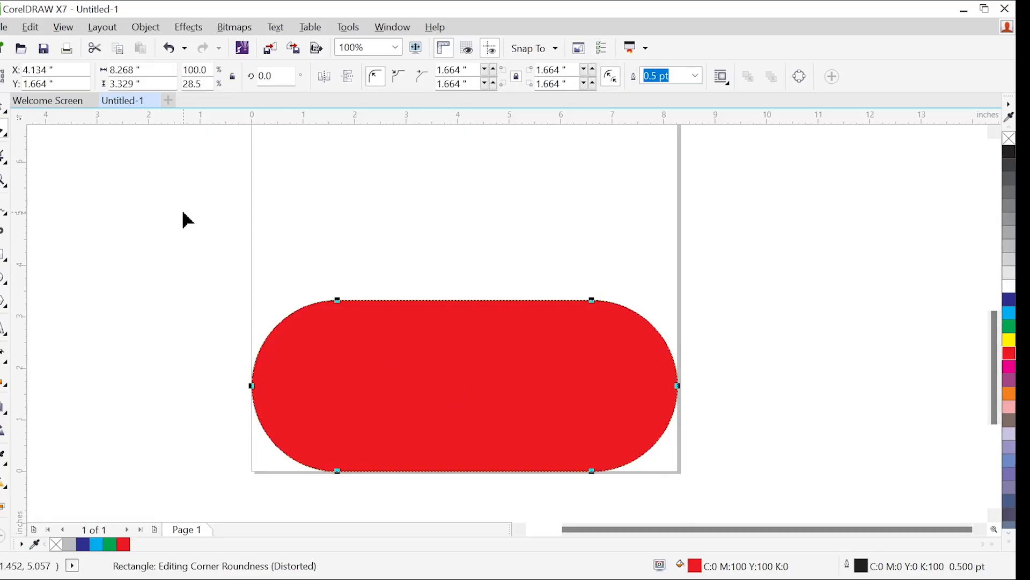
key("ctrl+z")
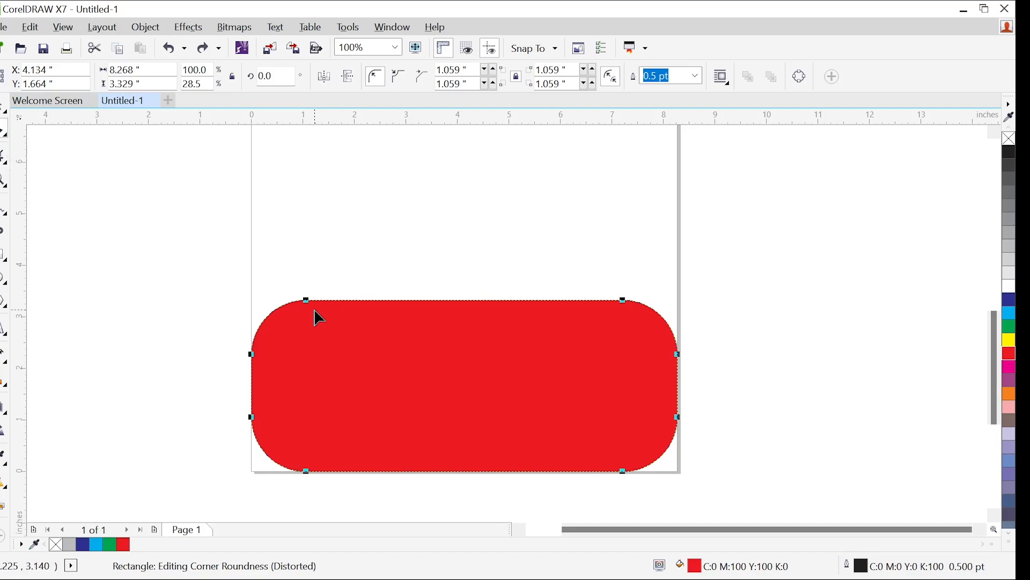
key("ctrl+z")
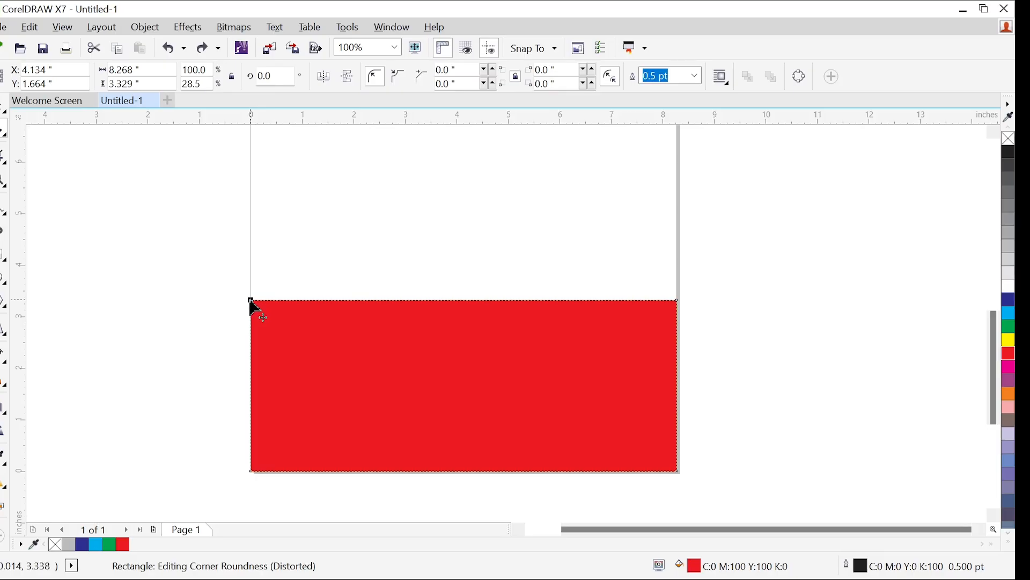
Round only the red rectangle's upper-left corner to about 1.25 inches and its lower-right corner to about 1.66 inches
left_click_drag(251, 301, 315, 363)
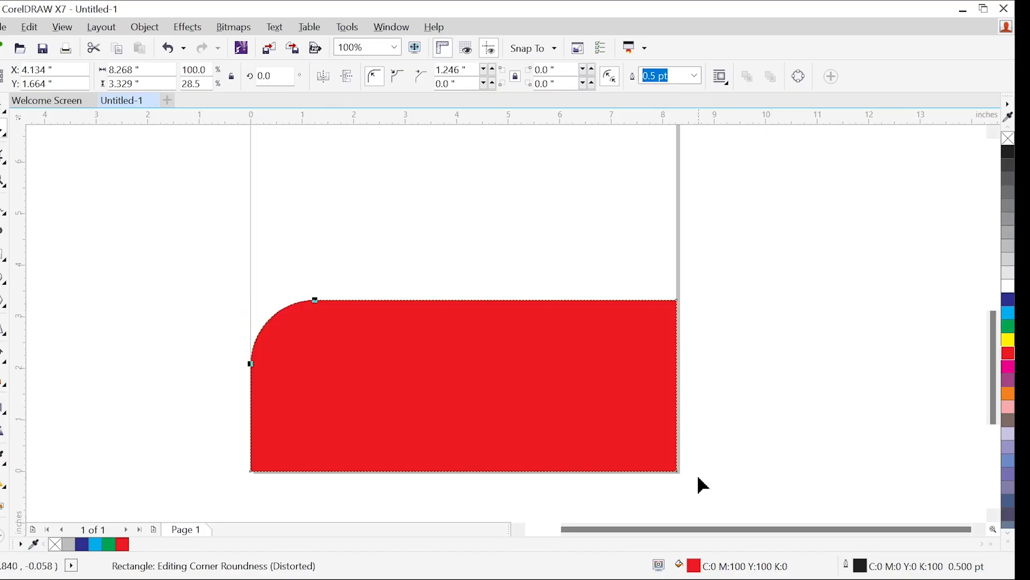
left_click(676, 471)
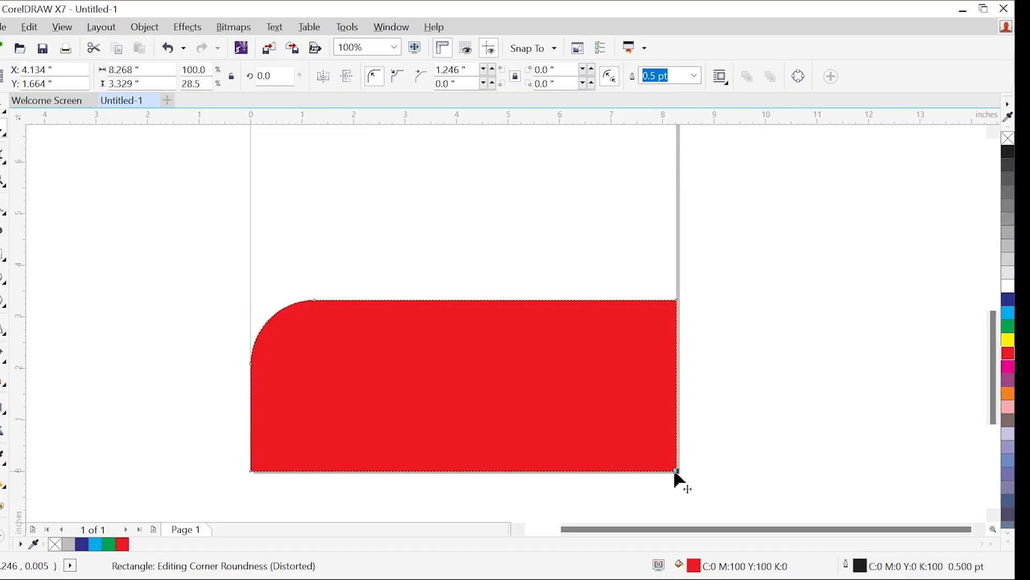
left_click_drag(676, 472, 582, 374)
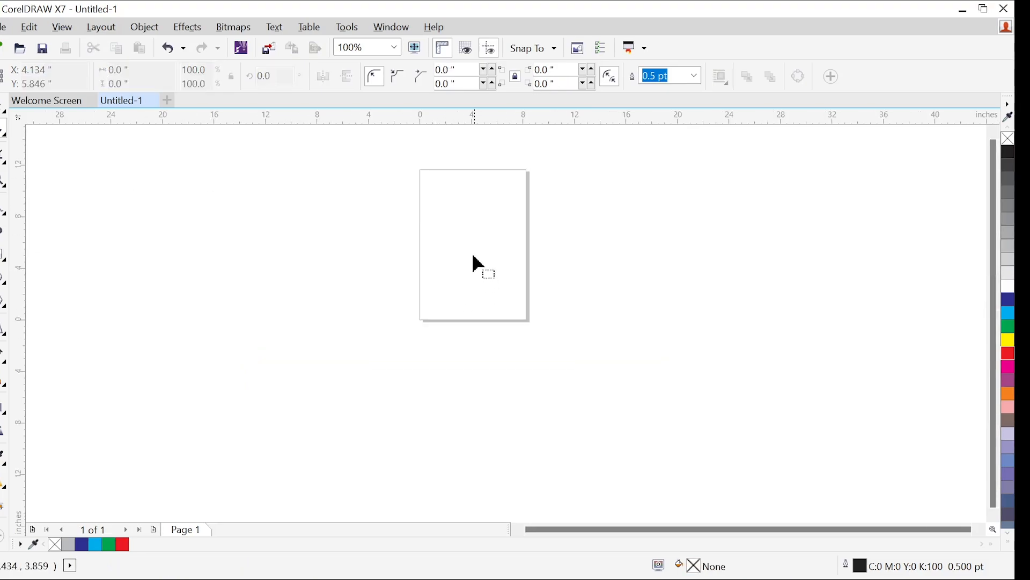
Delete the red rectangle and draw a new unfilled rectangle about 4.9 by 6.6 inches inside the page
scroll(473, 256, "down", 1)
scroll(479, 190, "up", 4)
scroll(465, 252, "down", 3)
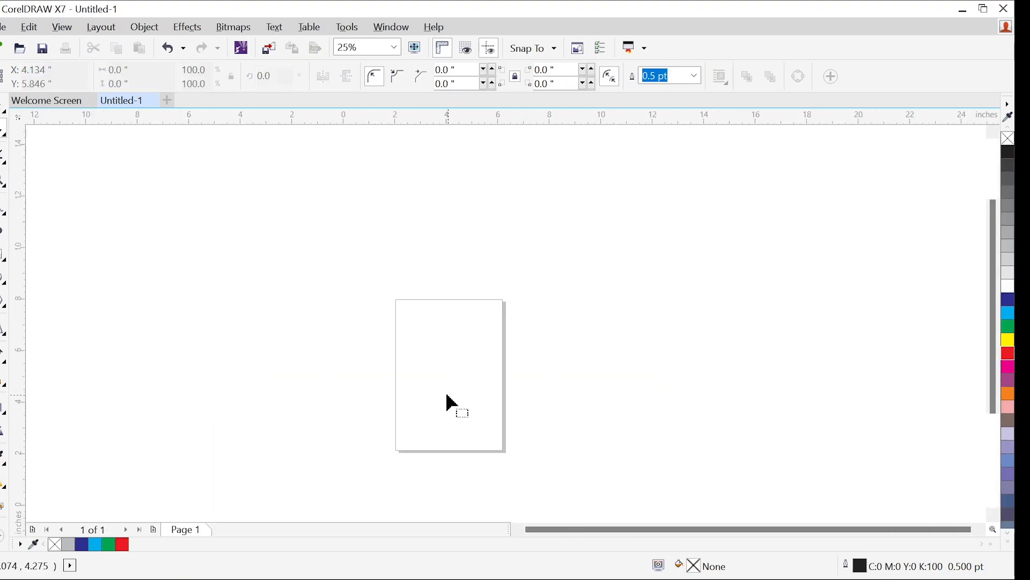
scroll(448, 394, "up", 1)
left_click(4, 254)
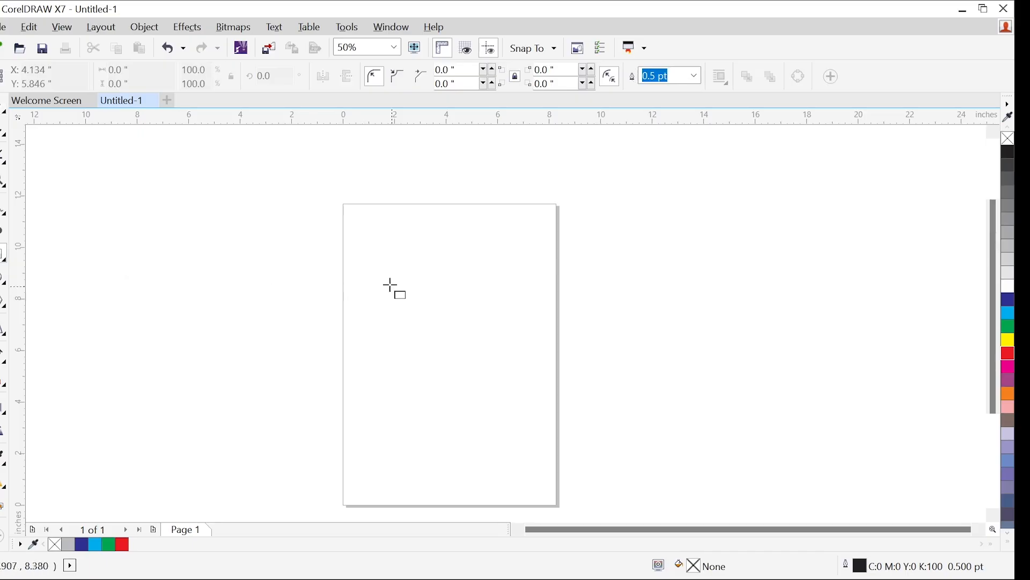
left_click_drag(384, 257, 511, 428)
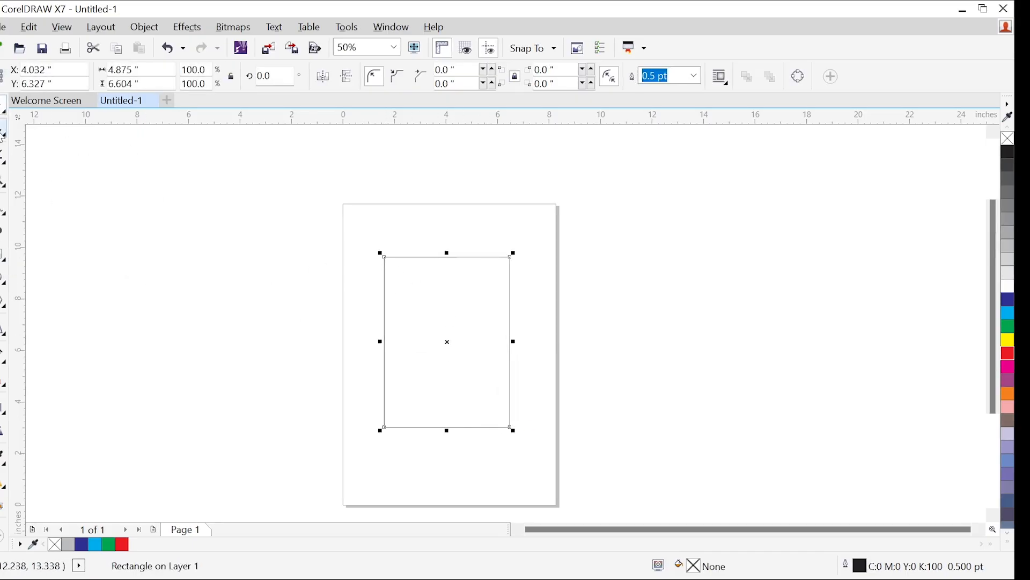
Round the new rectangle's upper-left corner to about 1.65 inches and lower-right corner to about 1.81 inches, and undo both
left_click(3, 135)
left_click(384, 257)
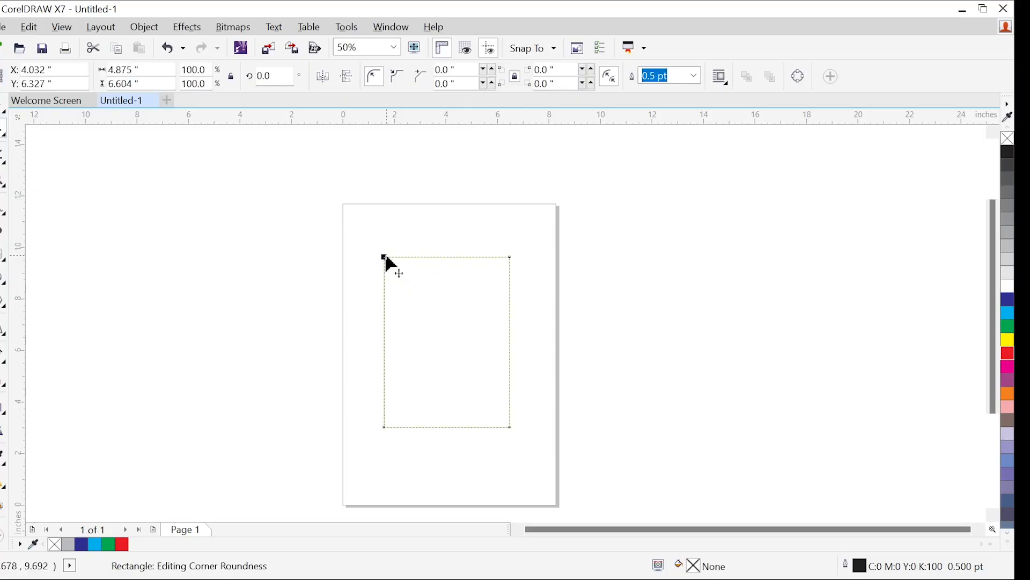
left_click_drag(385, 257, 426, 296)
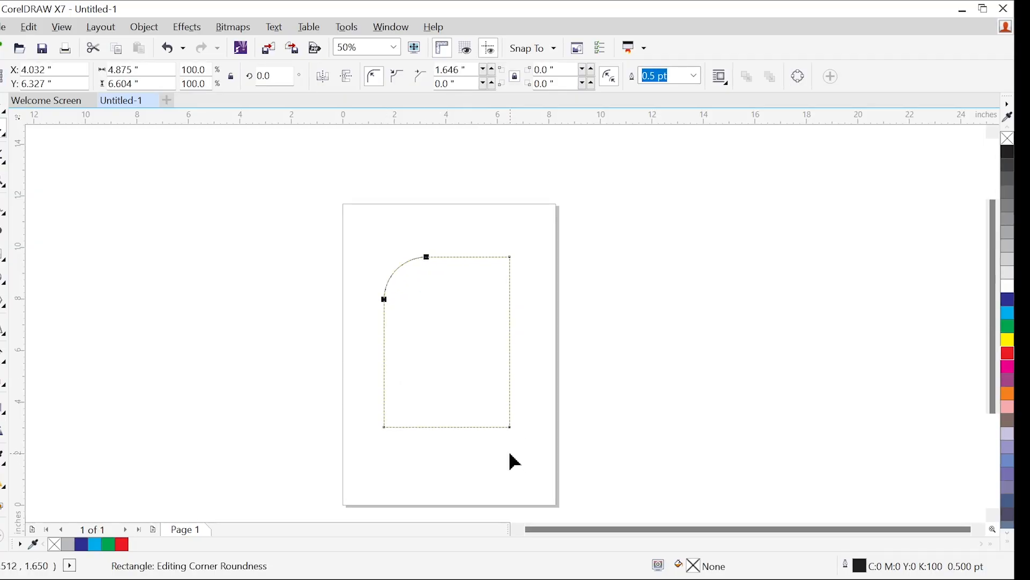
left_click_drag(510, 427, 487, 386)
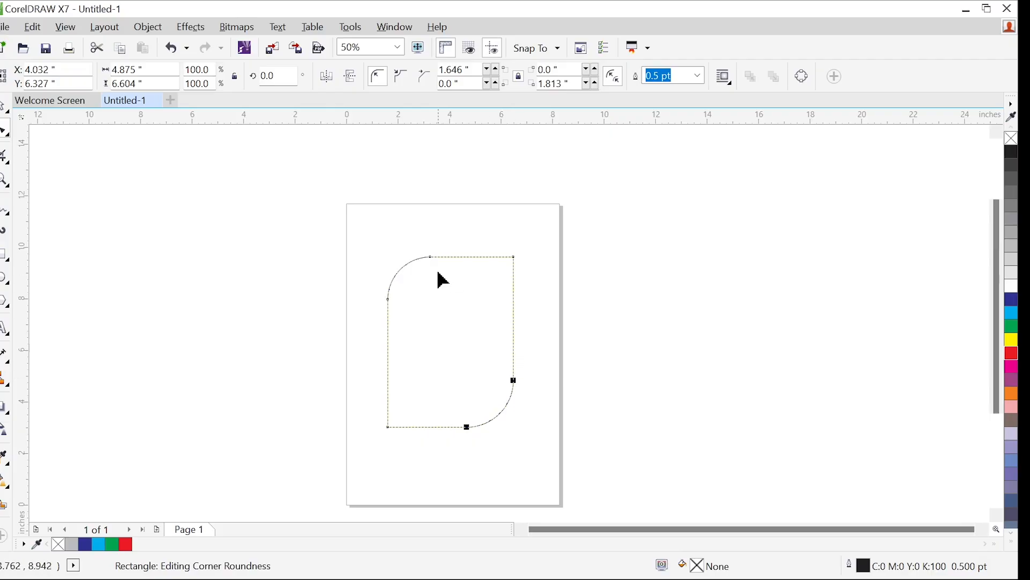
key("ctrl+z")
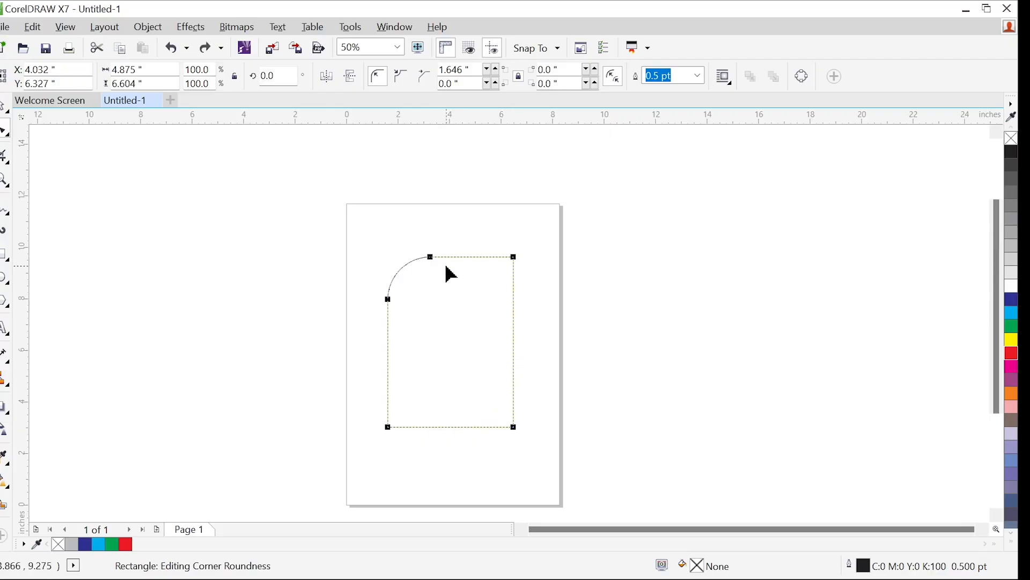
key("ctrl+z")
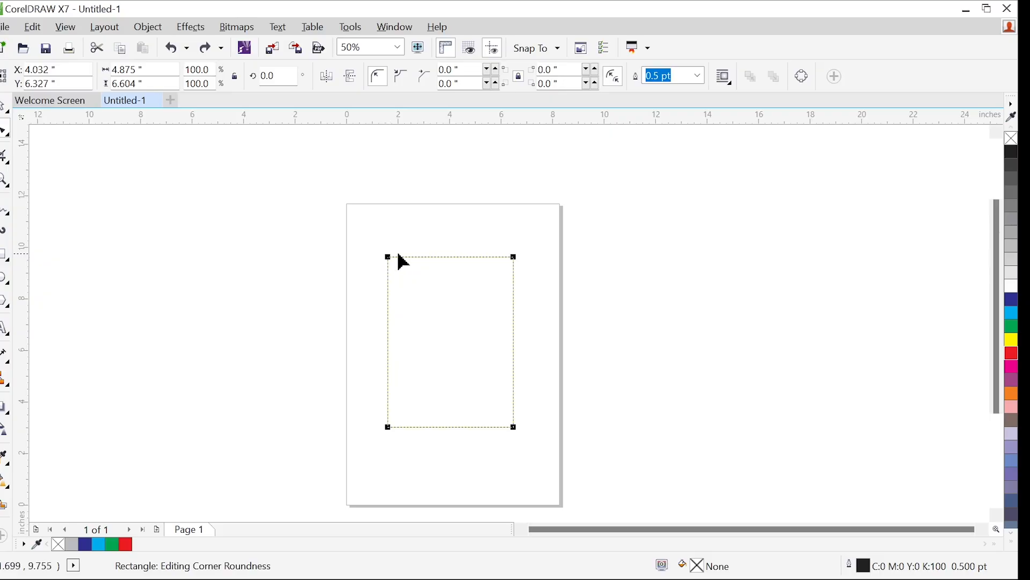
Set the corner radius of all four rectangle corners to 120 inches
left_click(467, 70)
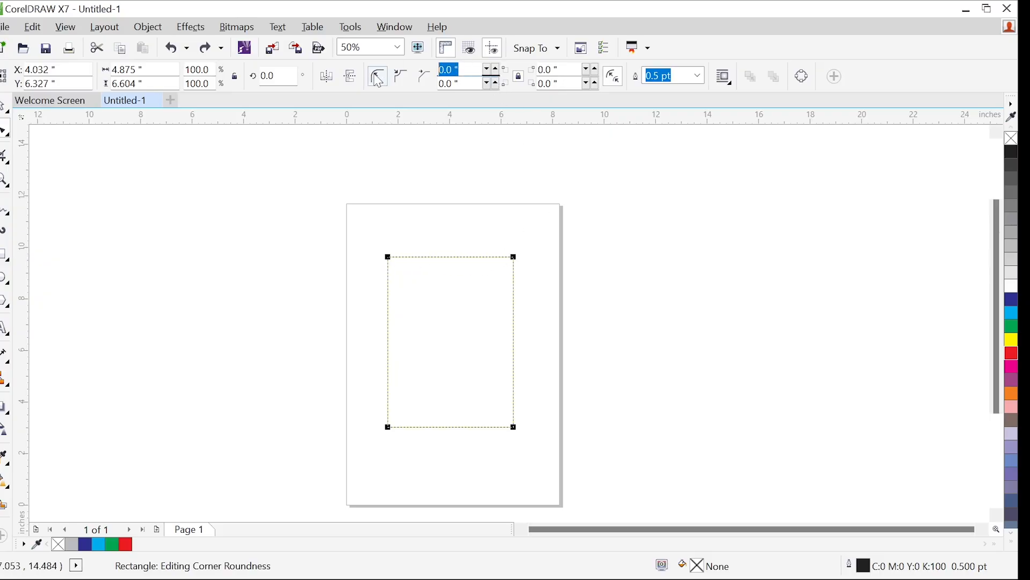
type("1")
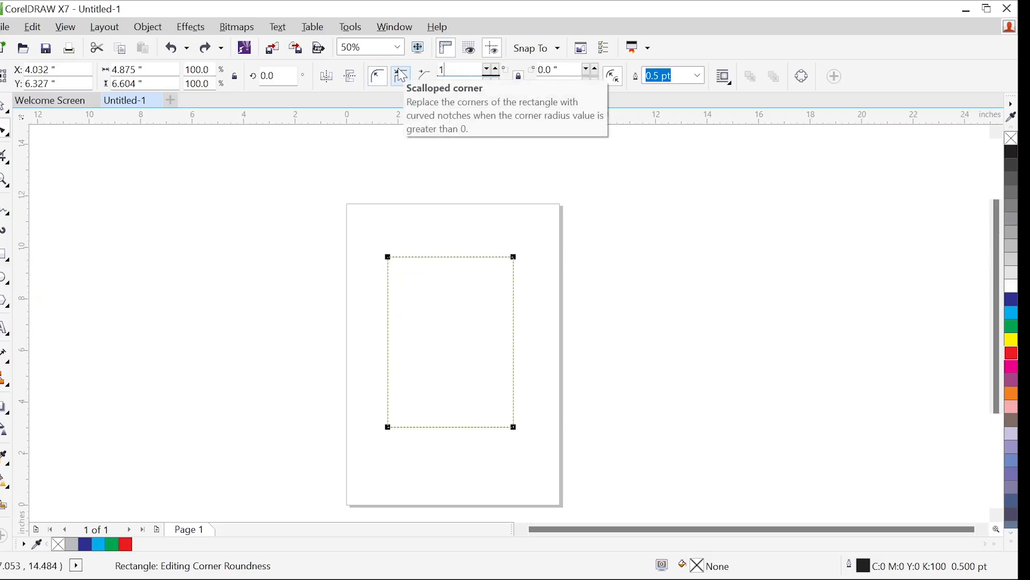
type("20")
key("Return")
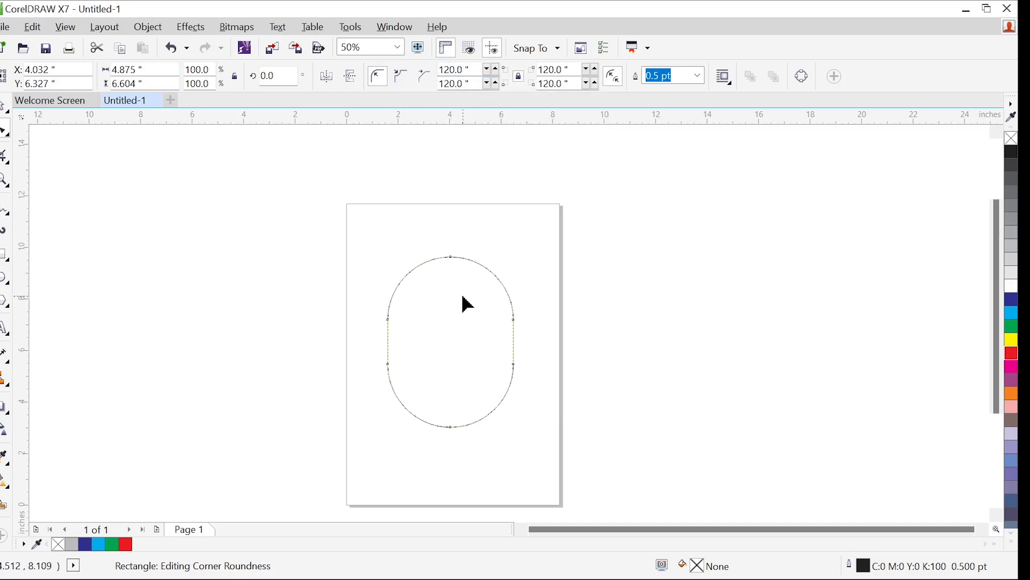
Undo the rounding of all four corners and set only the rectangle's upper-left corner radius to 120 inches
key("ctrl+z")
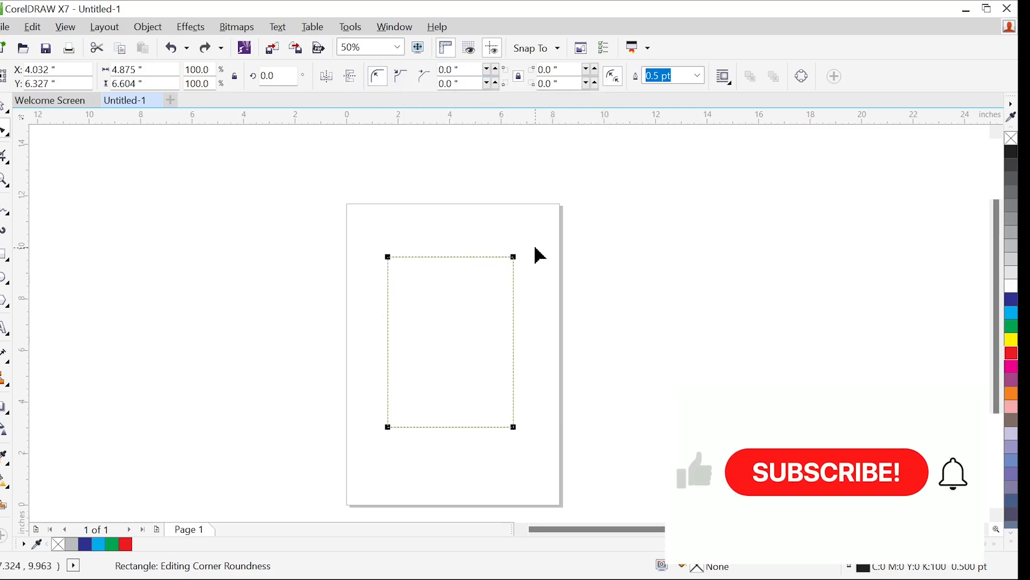
left_click(388, 257)
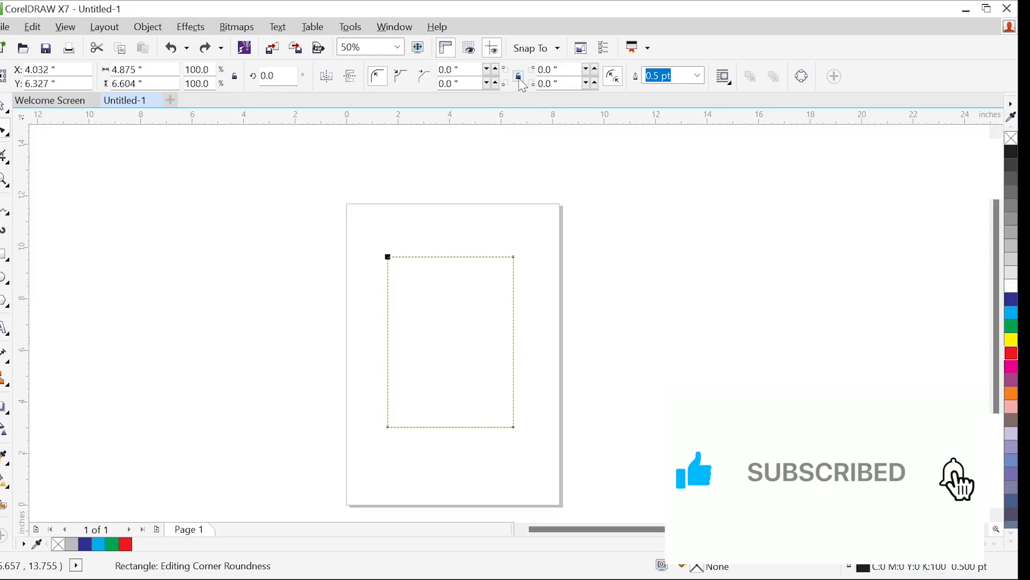
left_click(519, 77)
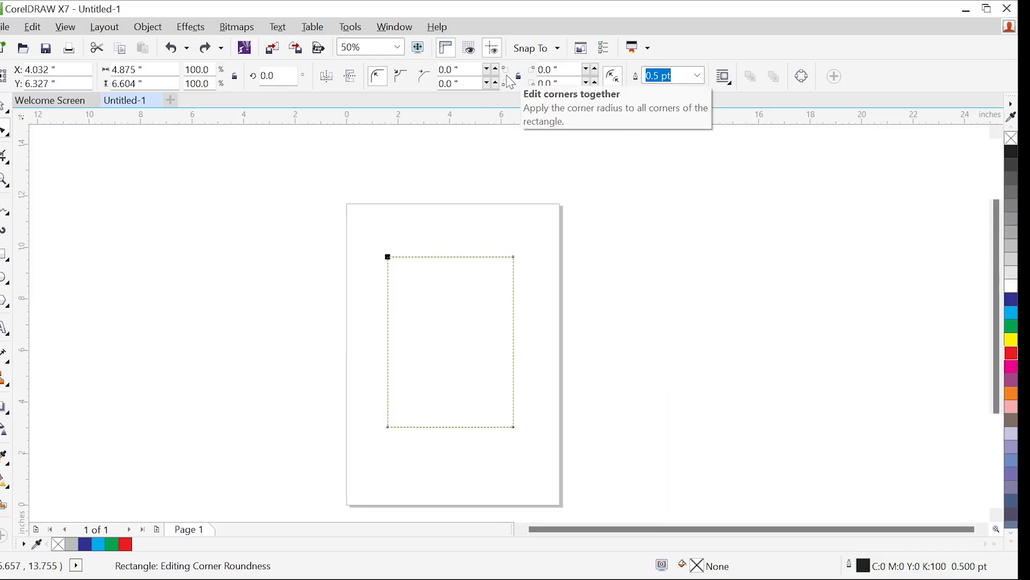
left_click(471, 68)
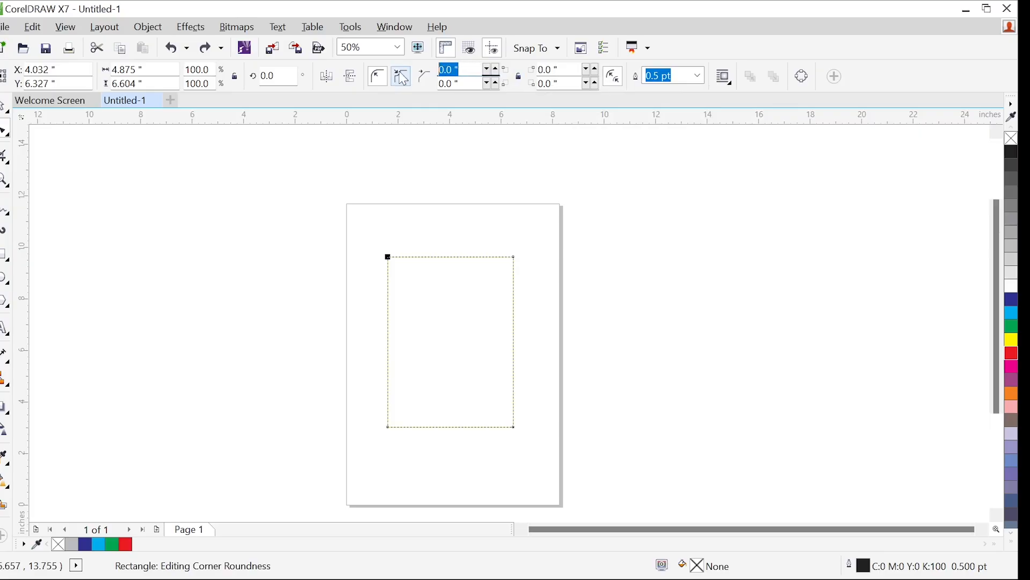
type("120")
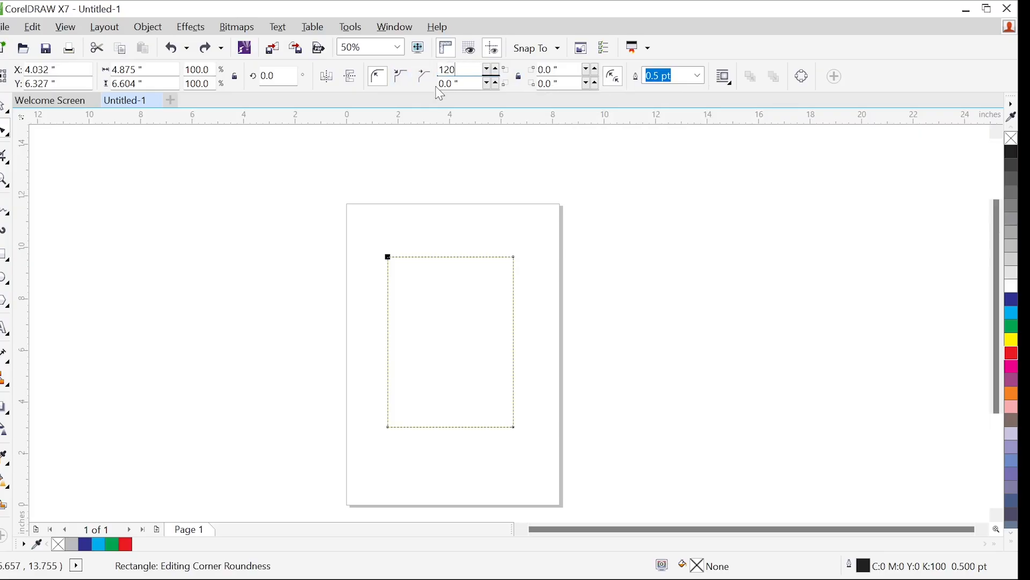
key("Return")
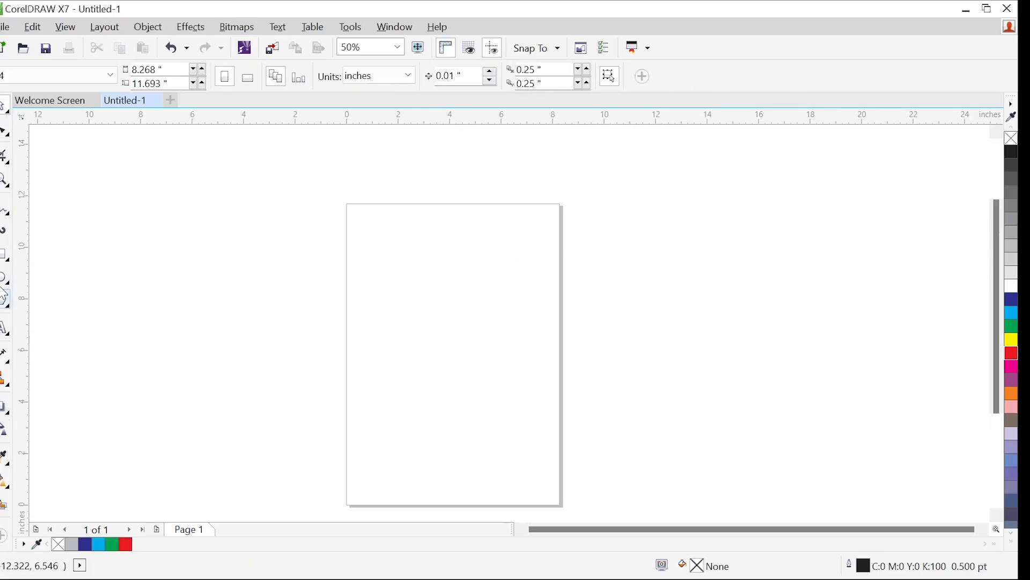
Create a page-sized rectangle and lower its top edge, making it about 3.92 inches high at the page bottom
double_click(9, 252)
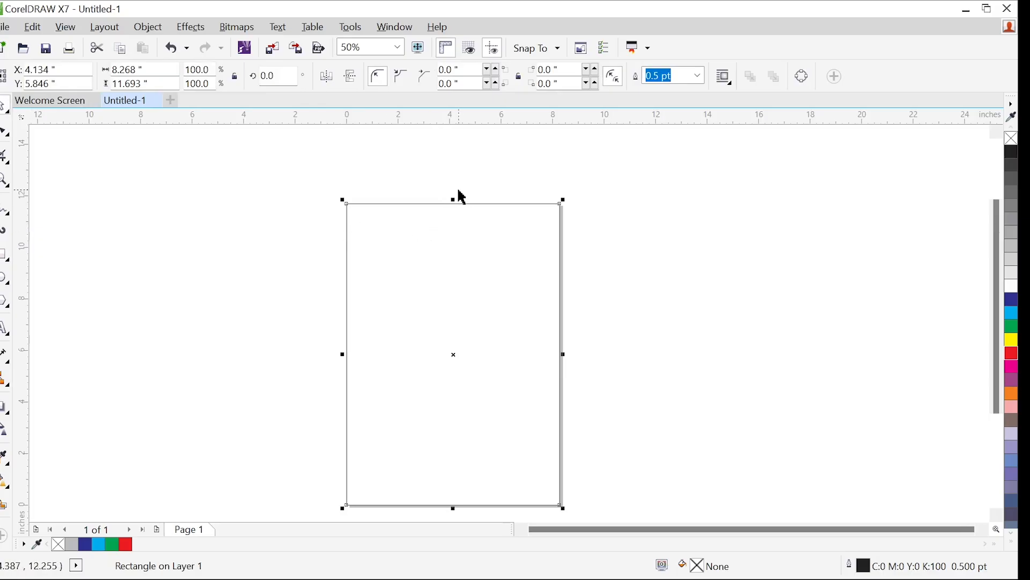
left_click_drag(455, 199, 459, 398)
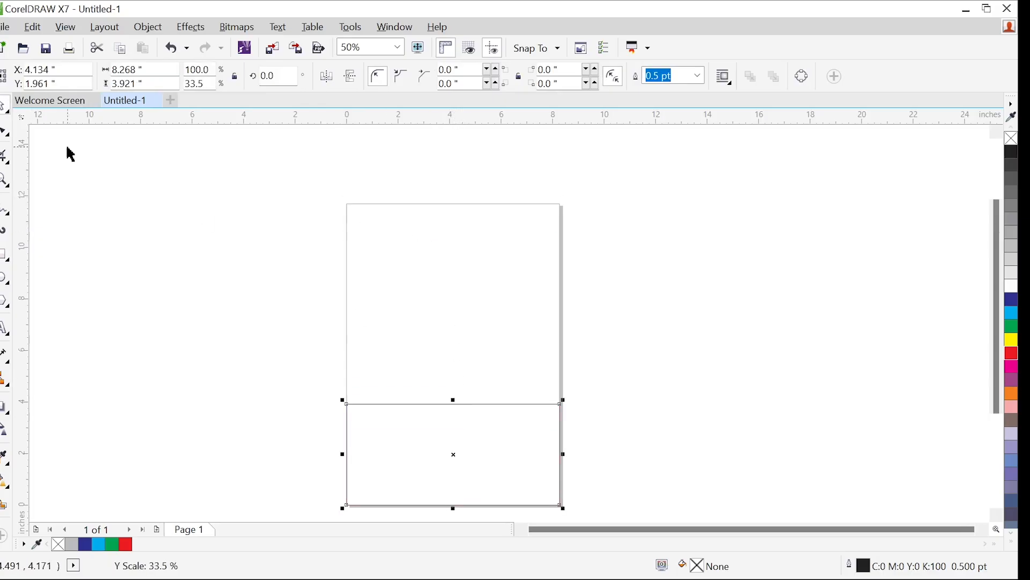
Try rounding the rectangle's corners to about 0.64 inch, and convert the rectangle to curves
left_click(5, 133)
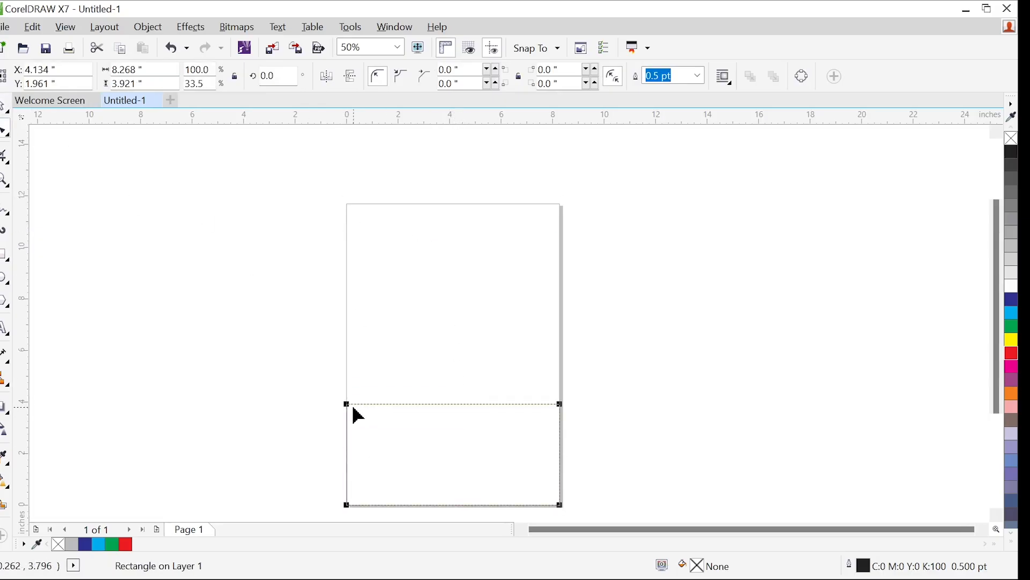
left_click_drag(348, 407, 336, 384)
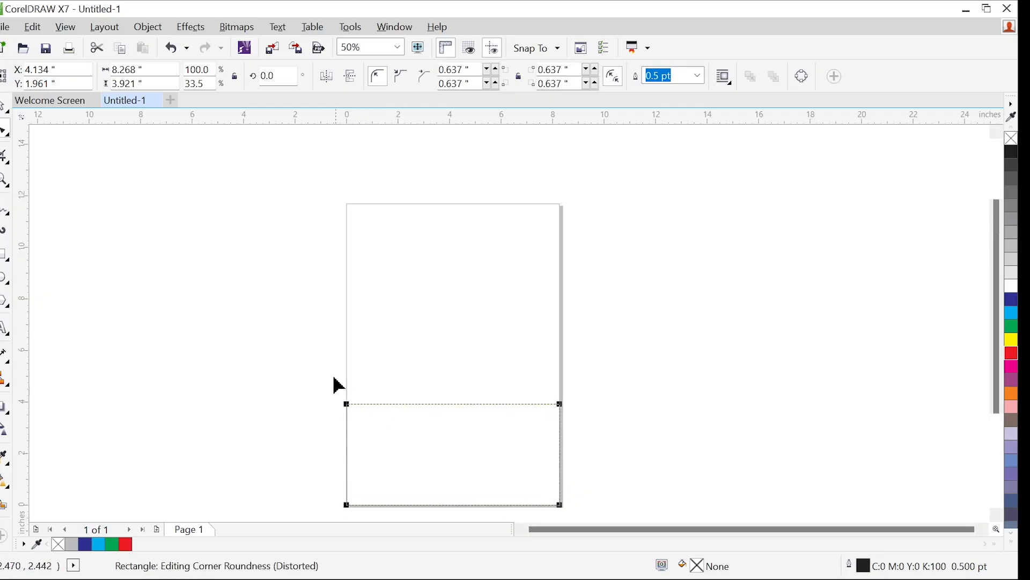
right_click(399, 412)
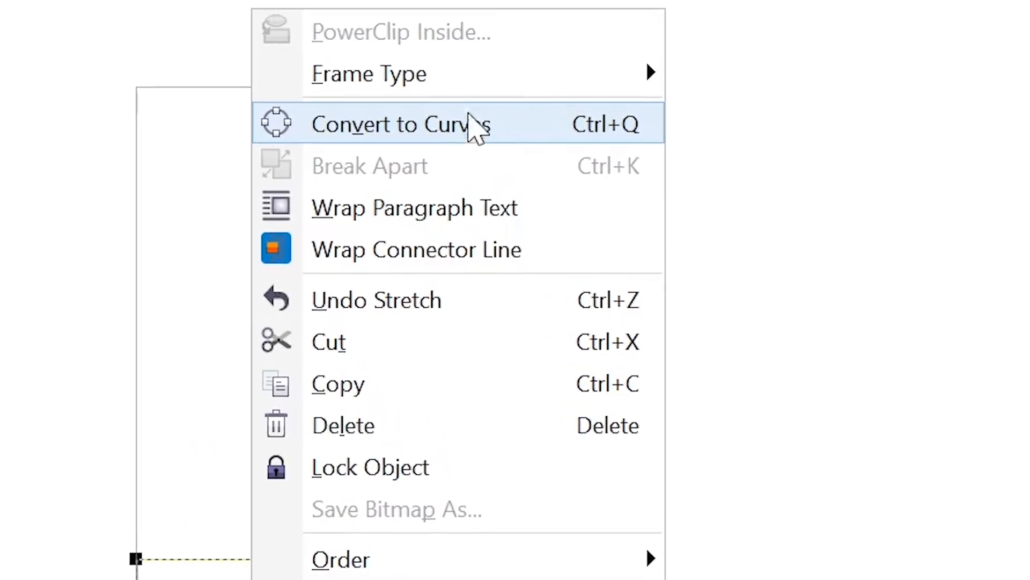
left_click(475, 135)
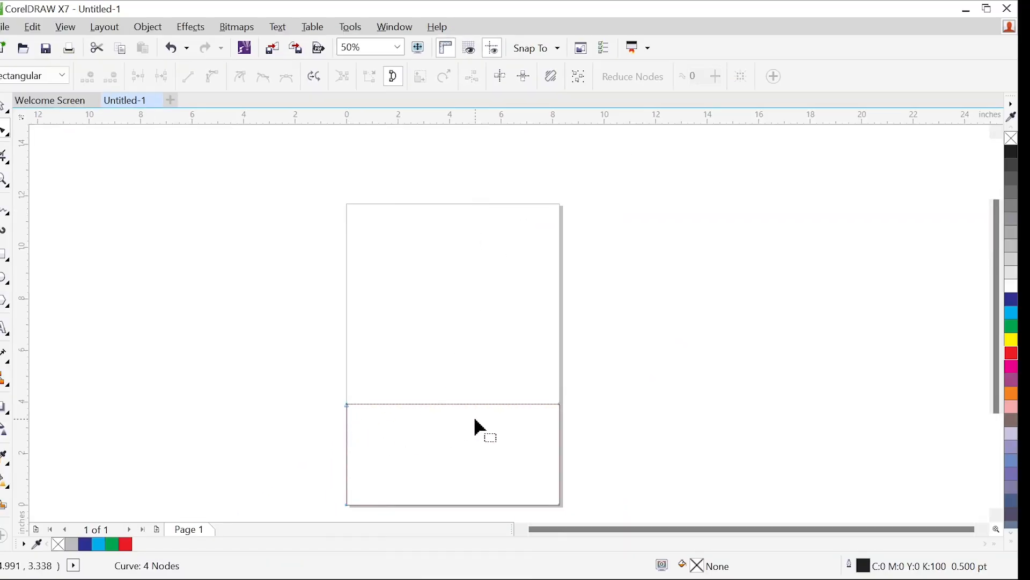
Convert the shape's top edge to a curve and bend it into a wave, arched on the left and dipping on the right
scroll(483, 428, "up", 2)
right_click(642, 391)
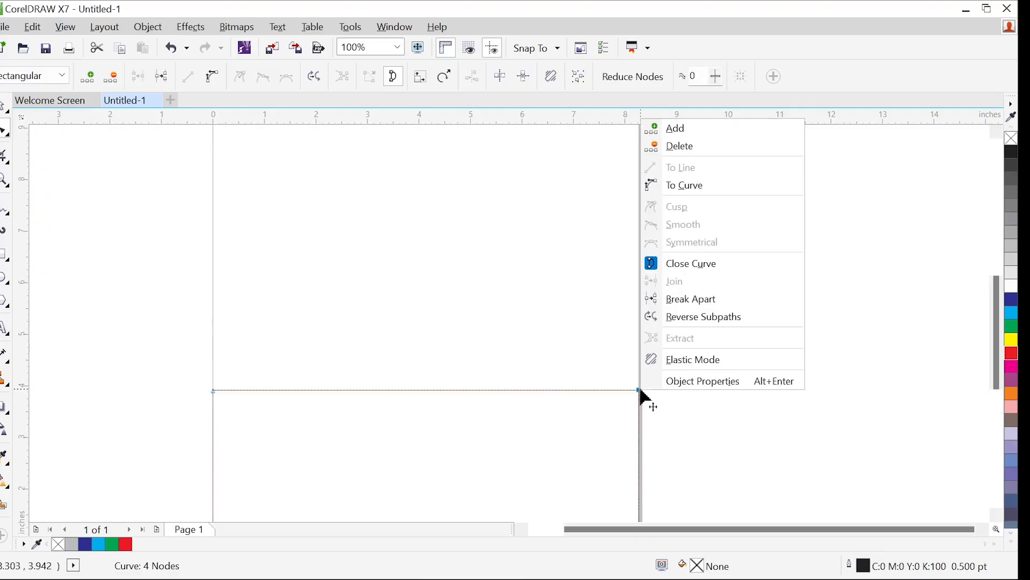
left_click(713, 192)
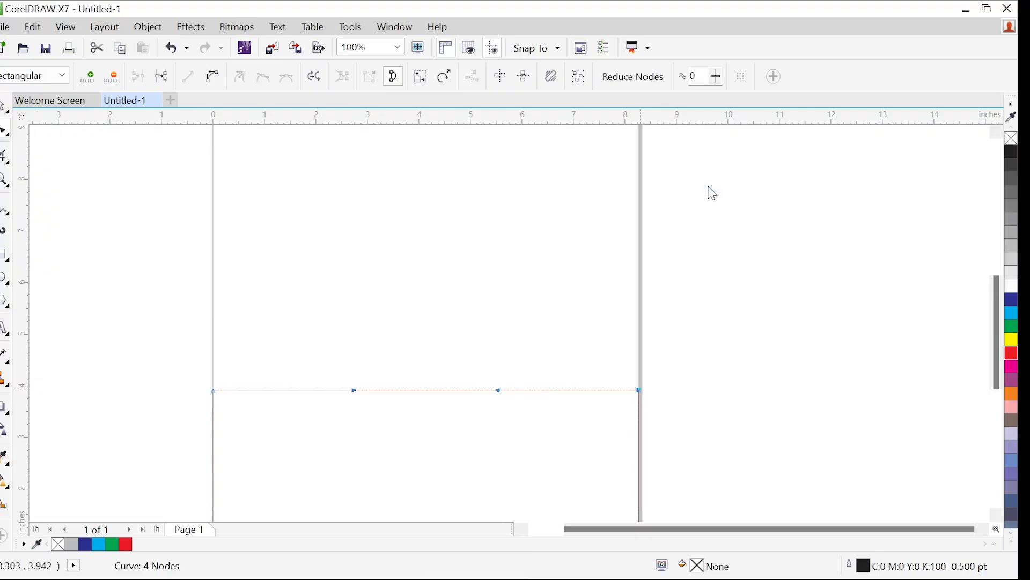
left_click_drag(499, 392, 493, 487)
left_click_drag(354, 391, 384, 278)
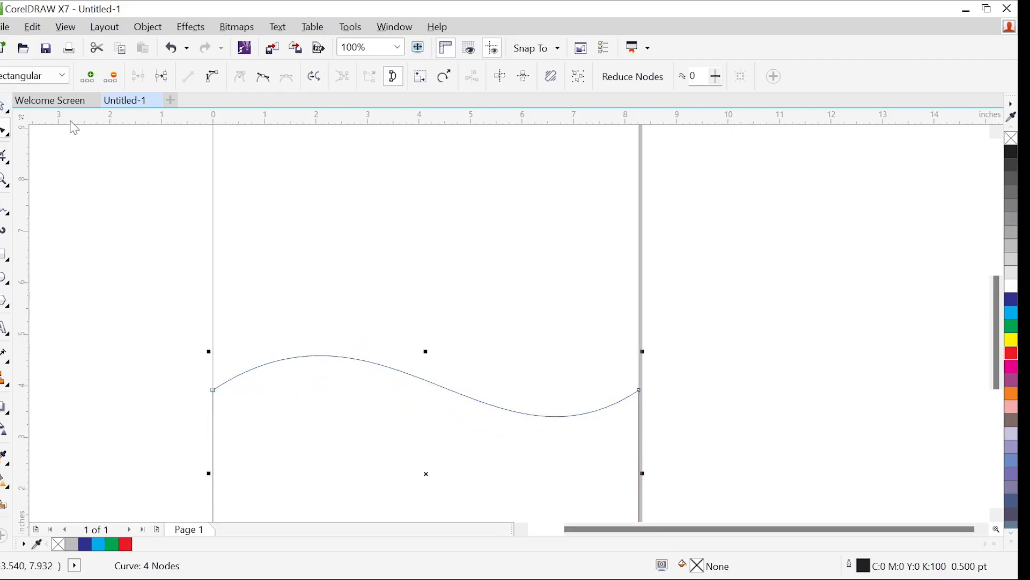
Duplicate the wave shape with its height reduced to about 4.21 inches, filling the copy dark blue and the original cyan
key("space")
left_click_drag(427, 352, 433, 371)
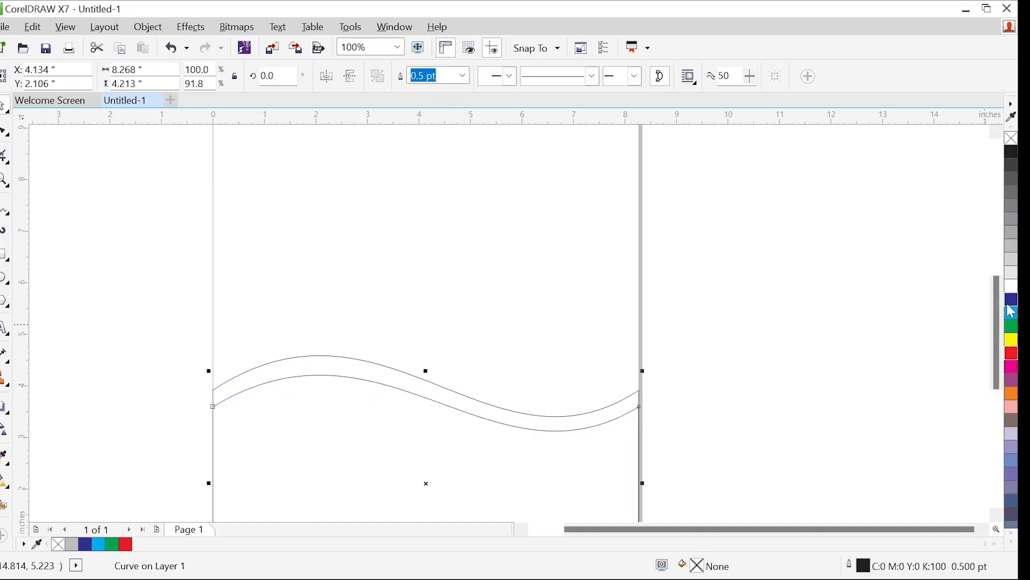
left_click(1011, 299)
left_click(730, 414)
left_click(431, 387)
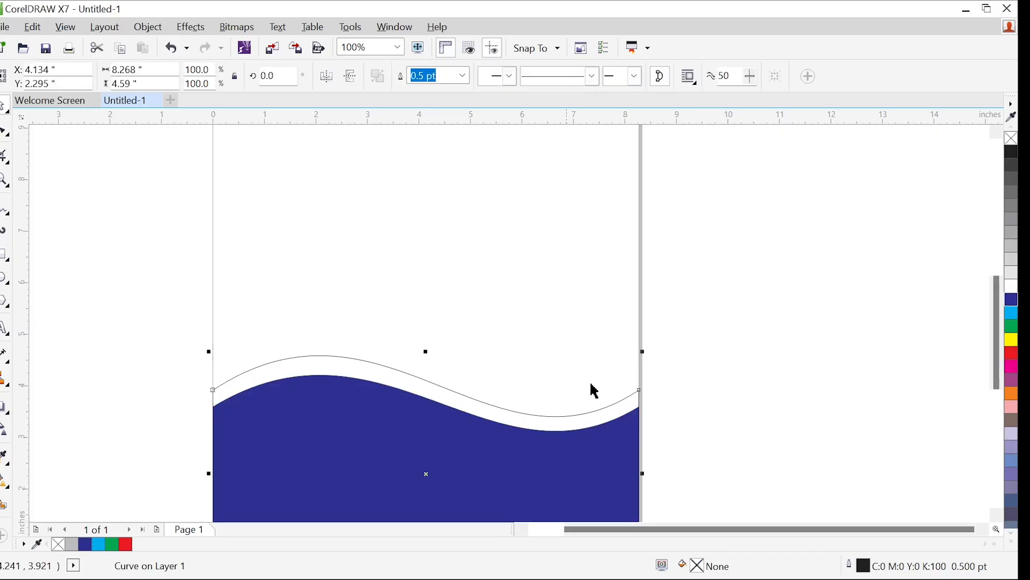
left_click(698, 370)
Examine the dark blue and cyan wave shapes up close and against the whole page
scroll(271, 413, "down", 1)
scroll(289, 414, "up", 2)
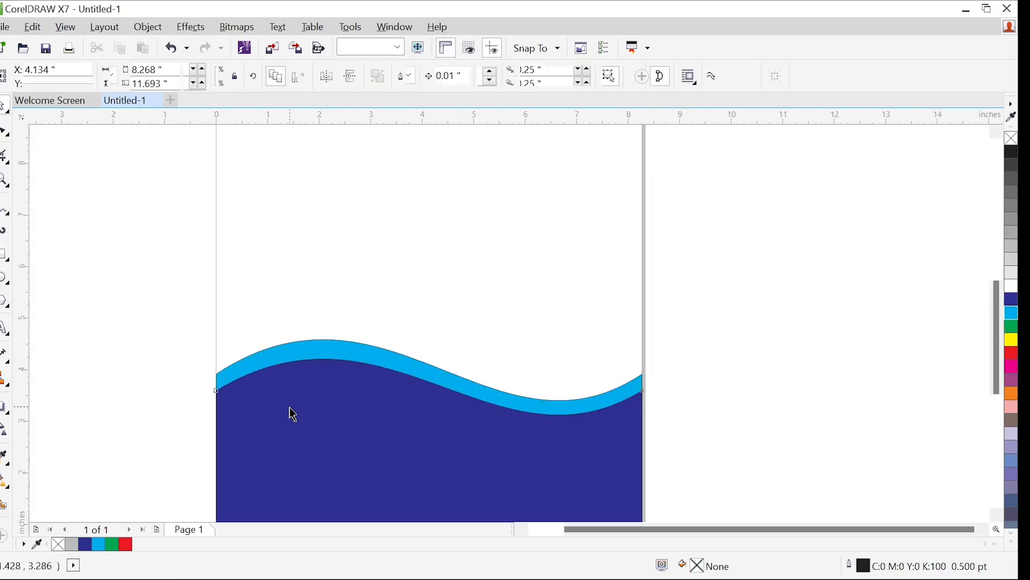
left_click(290, 401)
scroll(265, 397, "down", 2)
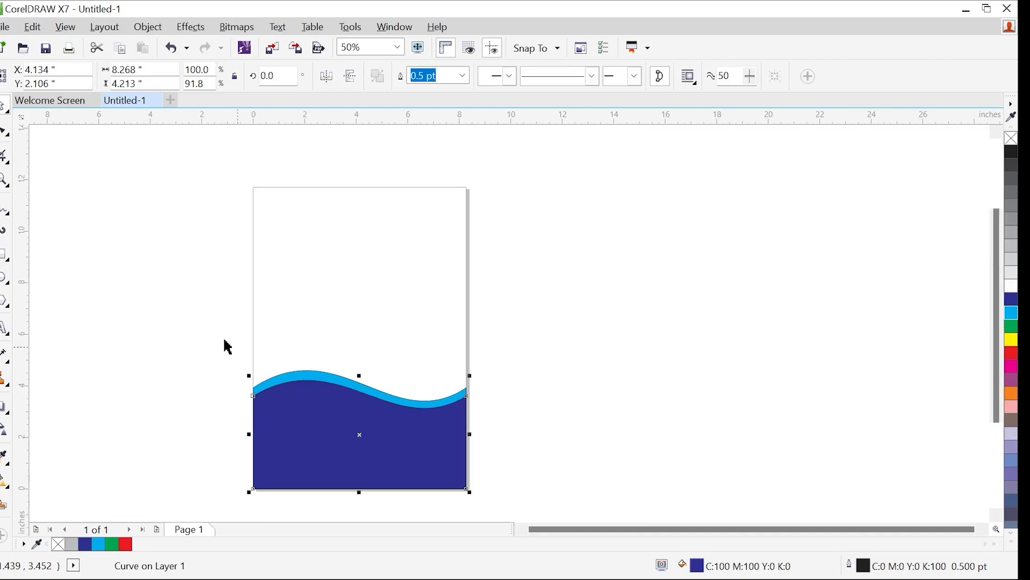
left_click(97, 244)
left_click(307, 406)
scroll(315, 404, "up", 2)
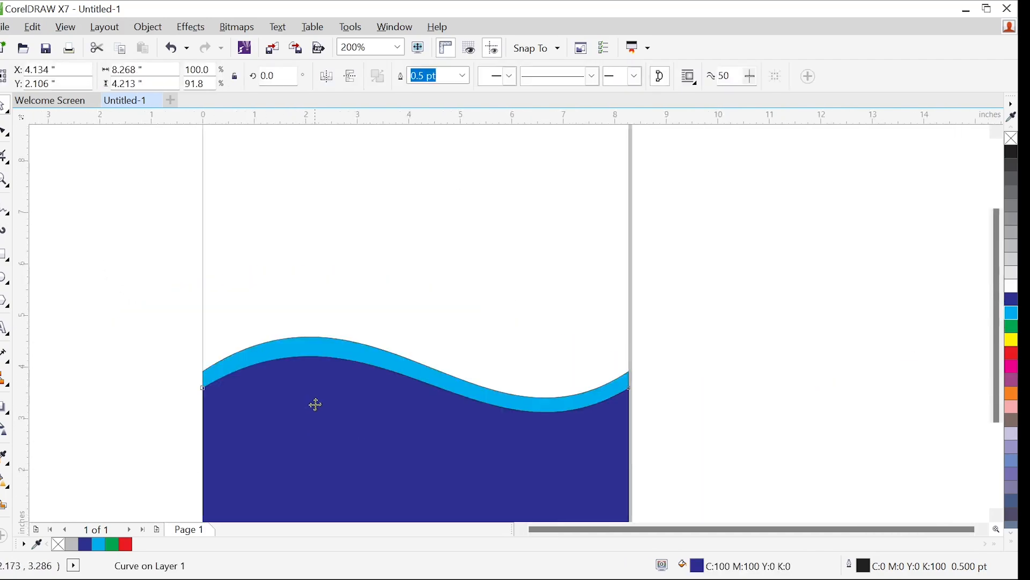
scroll(315, 404, "up", 1)
scroll(315, 404, "down", 3)
scroll(315, 404, "up", 2)
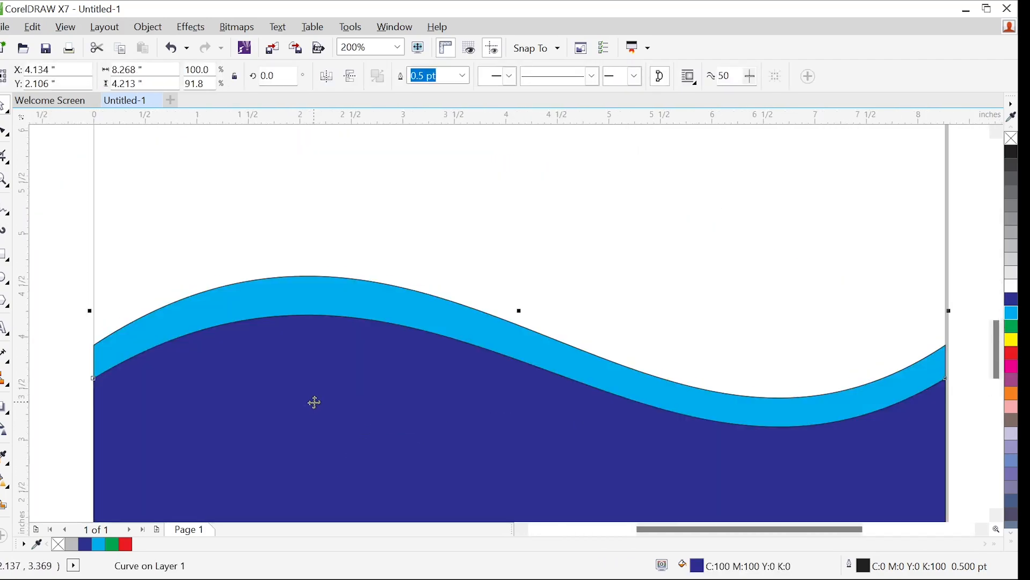
scroll(315, 403, "down", 2)
left_click(224, 320)
scroll(297, 400, "up", 1)
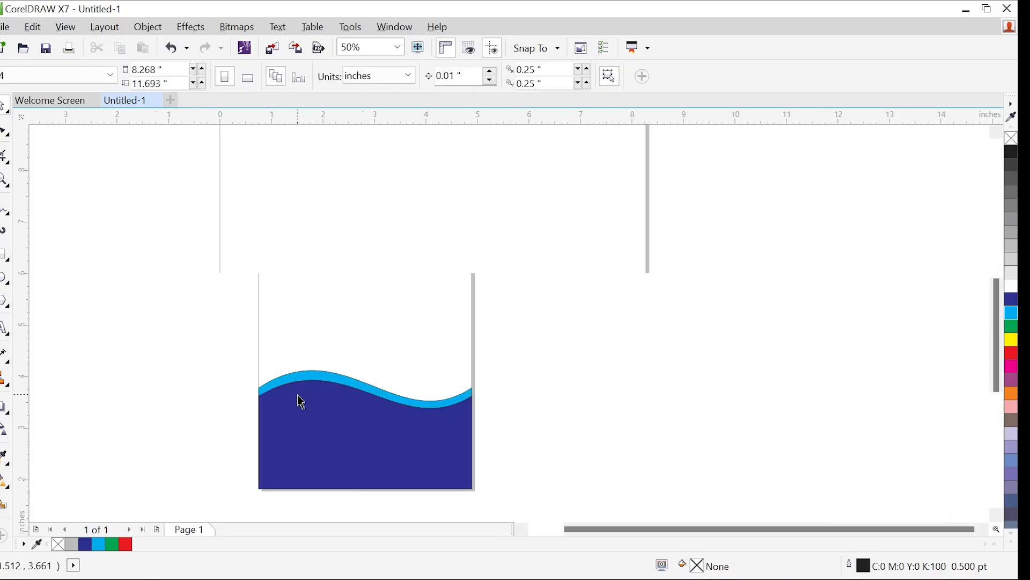
scroll(299, 400, "down", 2)
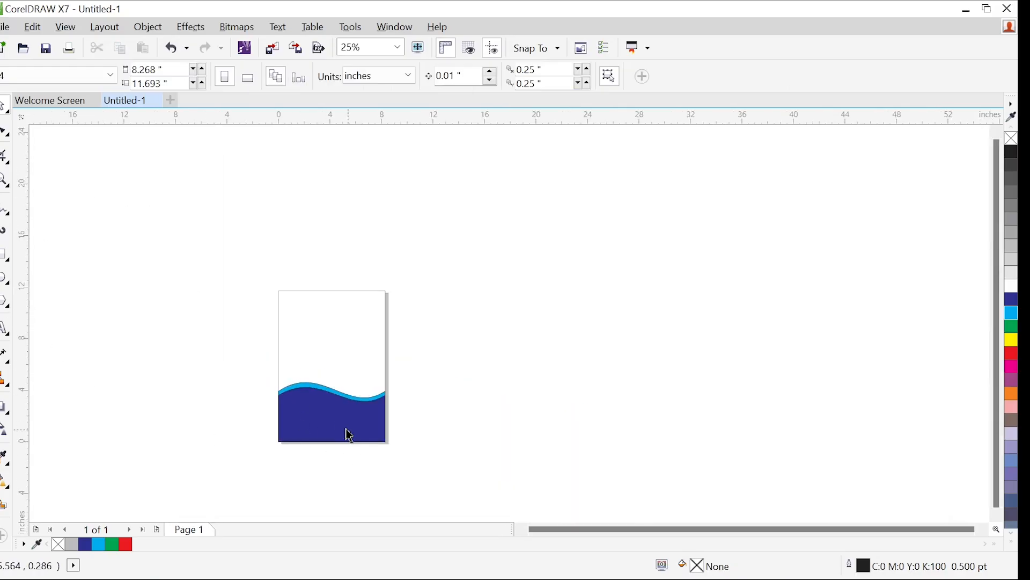
scroll(349, 435, "up", 2)
scroll(338, 426, "down", 2)
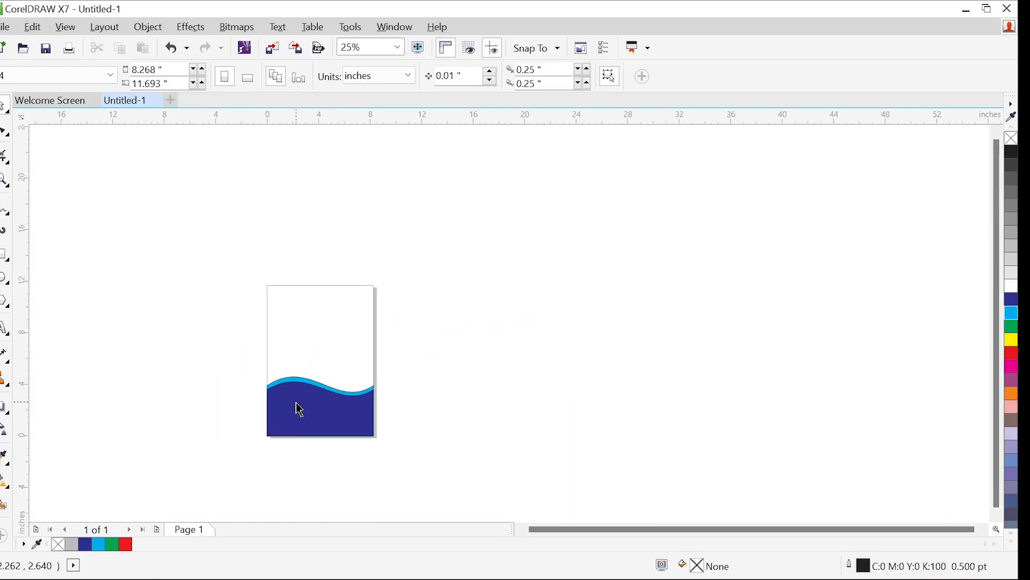
key("F4")
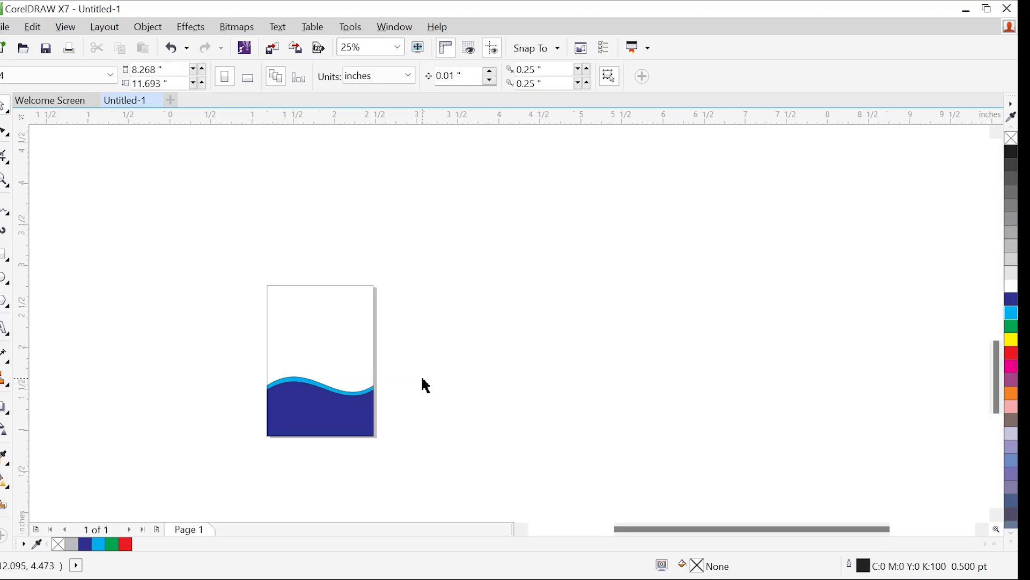
Create a page-sized rectangle around the wave artwork and remove its outline
double_click(5, 253)
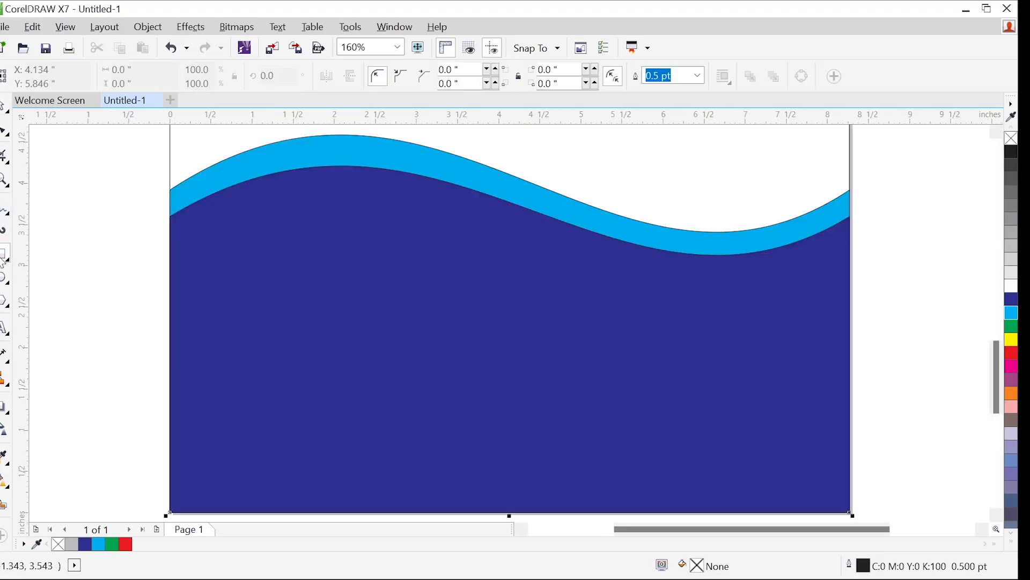
key("F4")
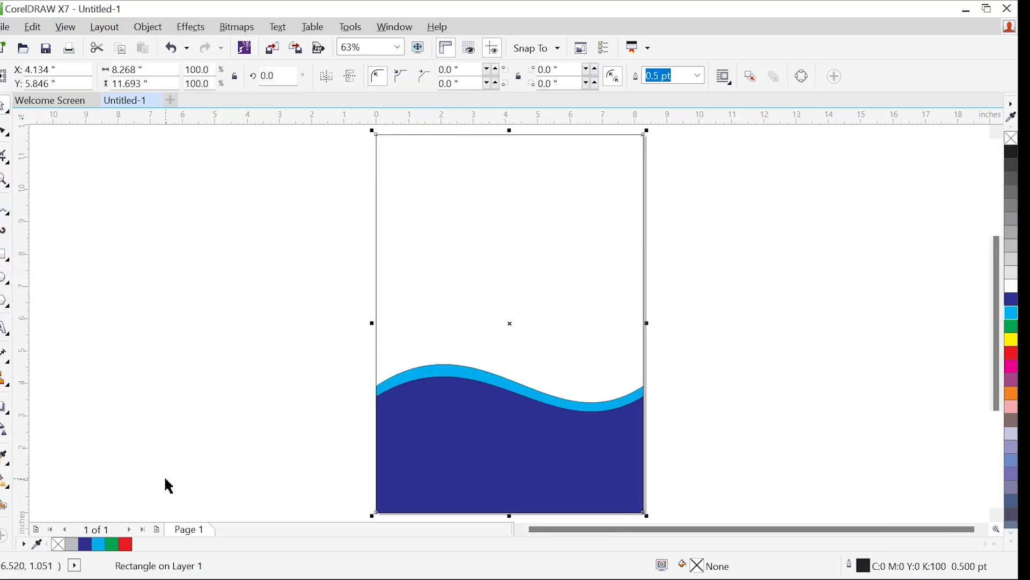
right_click(60, 544)
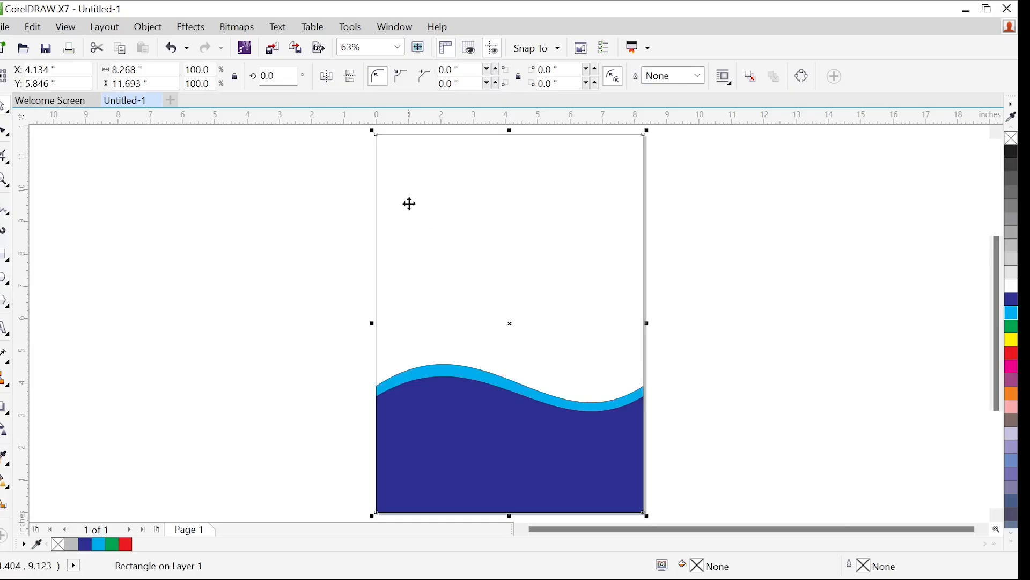
left_click(289, 238)
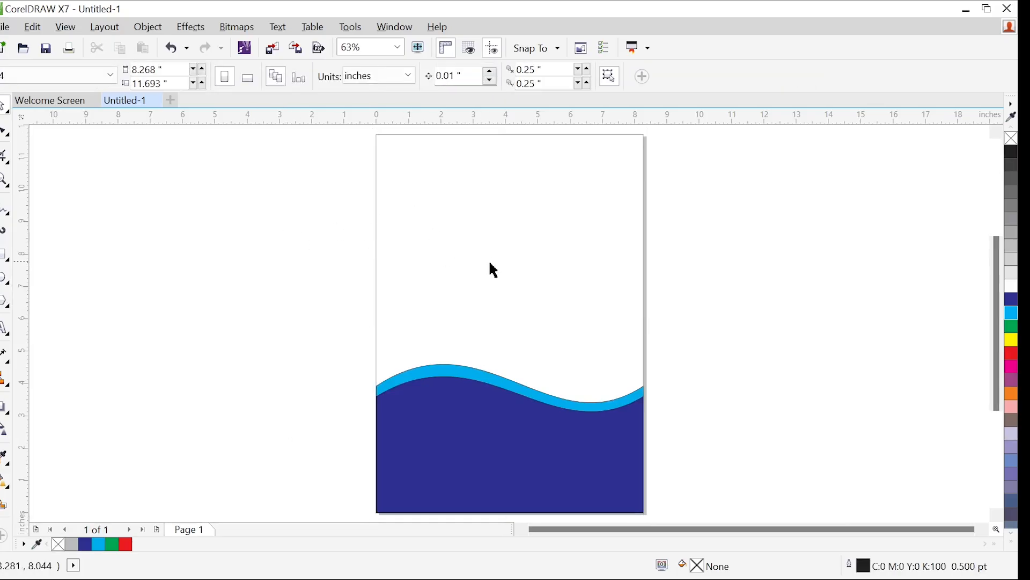
Remove the outline from the dark blue wave shape
left_click(511, 430)
left_click(416, 220)
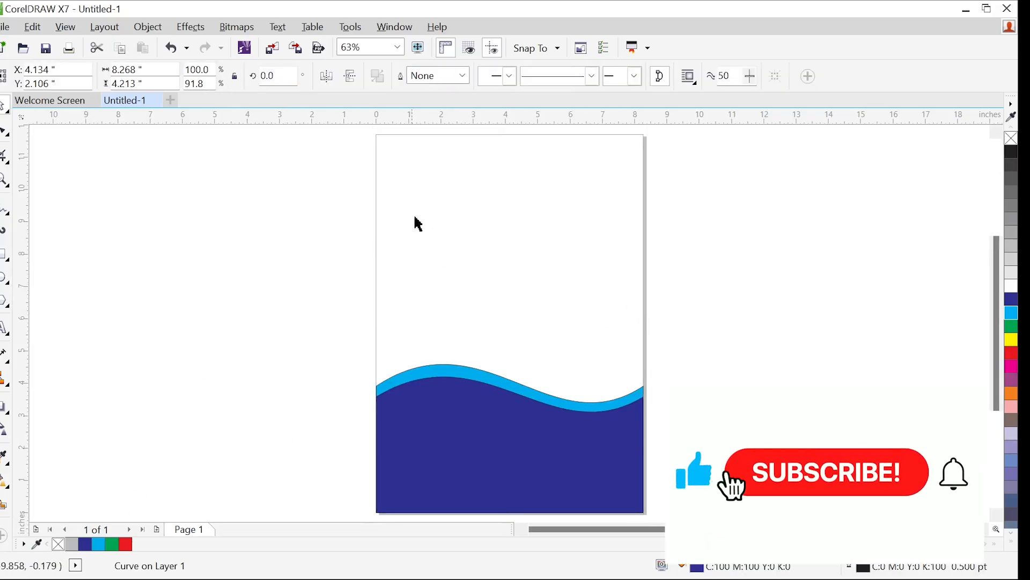
mouse_move(492, 578)
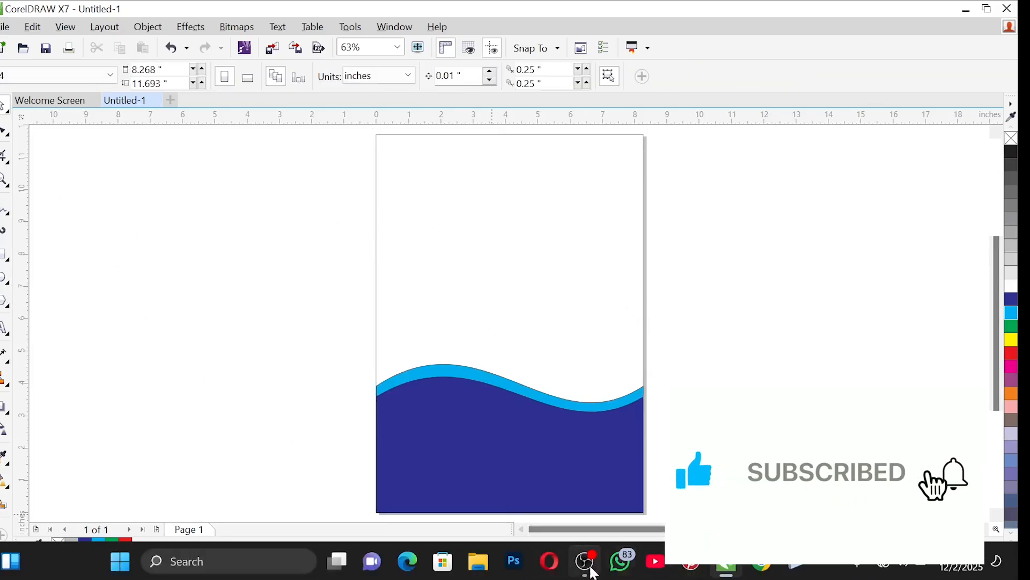